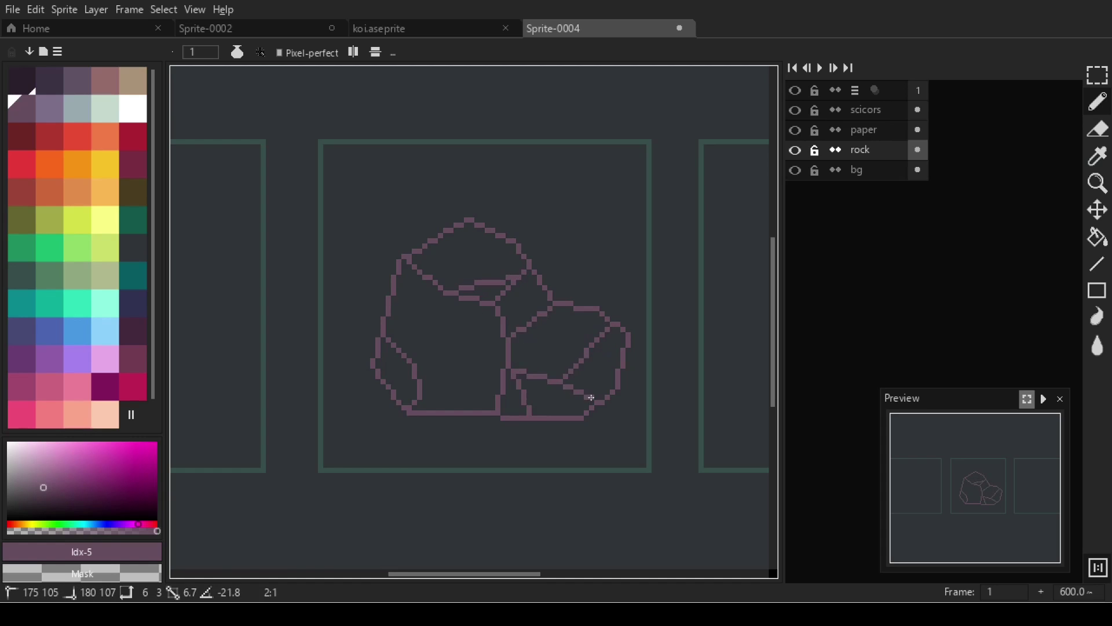
Fill the large boulder's top facet with the grey-blue palette colour Idx-7 using the Paint Bucket.
click(77, 108)
key(g)
click(472, 265)
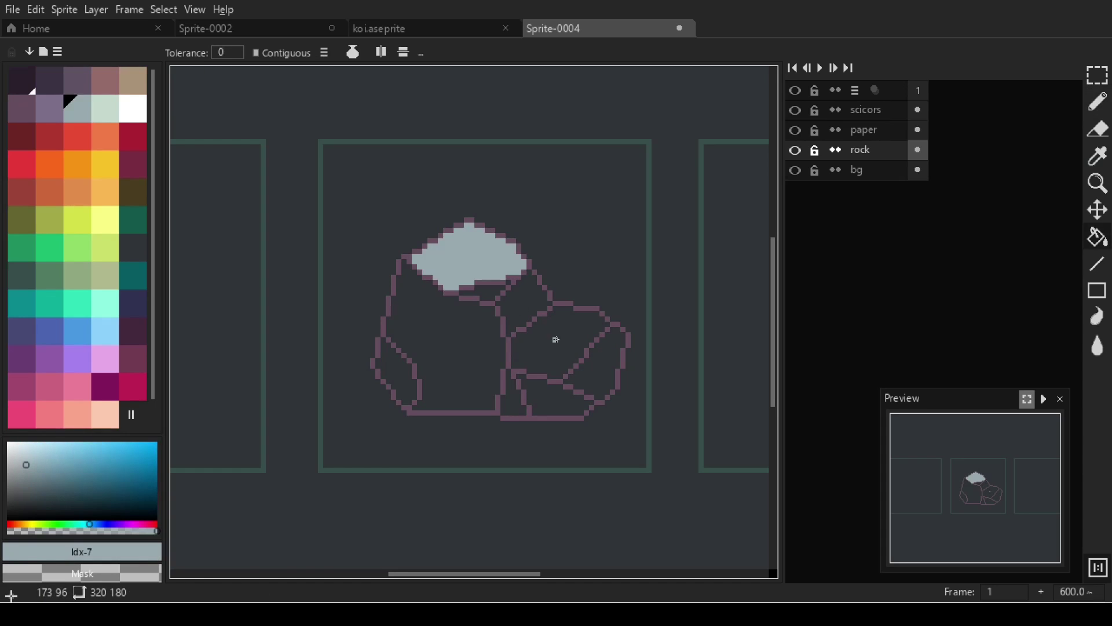
Draw a line in the outline colour #694f62 separating the large boulder's left facet from its front face.
alt+click(398, 346)
scroll(398, 346, up, 3)
scroll(430, 386, down, 2)
key(b)
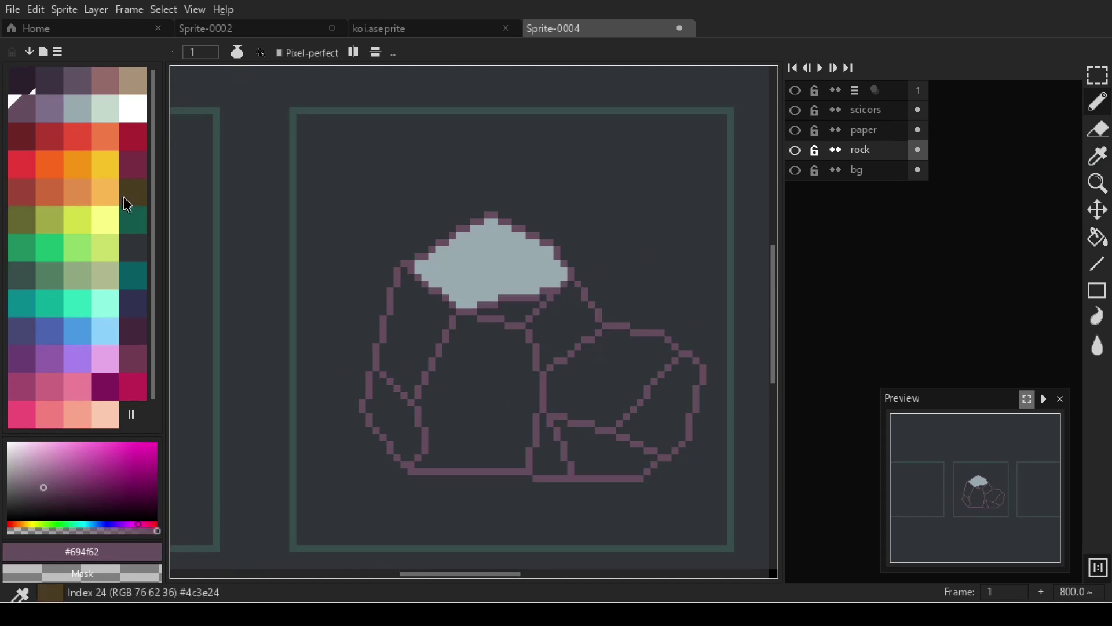
Fill the large boulder's left facet and the small boulder's top with Idx-7, and the sliver below the top facet with Idx-8.
click(77, 109)
key(g)
click(405, 336)
click(509, 312)
click(606, 367)
click(105, 108)
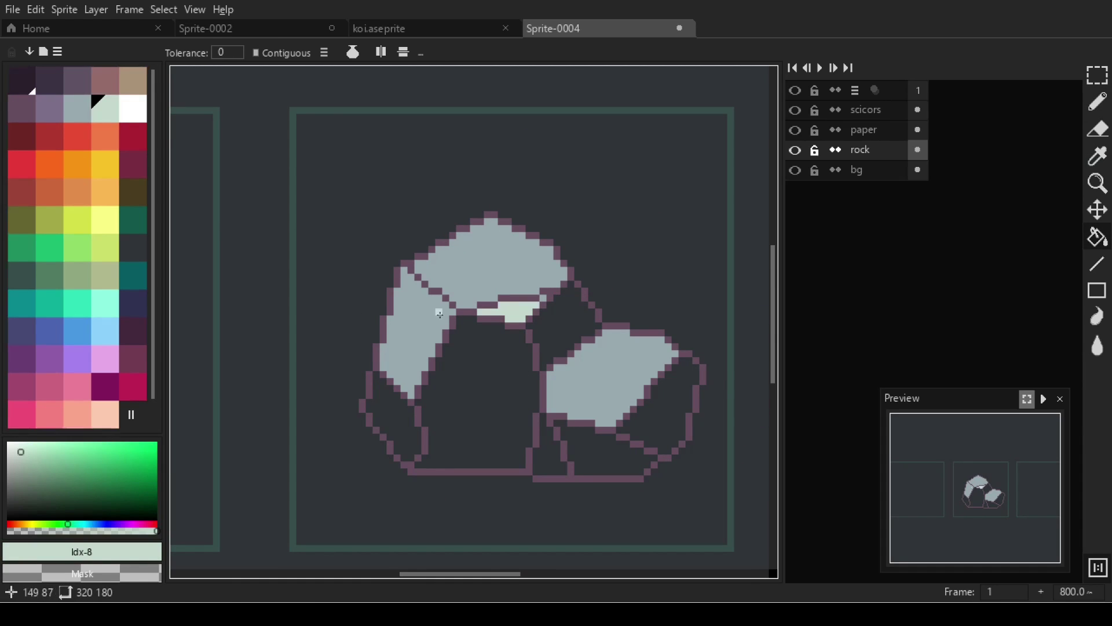
Fill the side facets of both boulders, including the large one's lower-left facet, with mauve Idx-6.
click(49, 108)
click(565, 325)
click(669, 415)
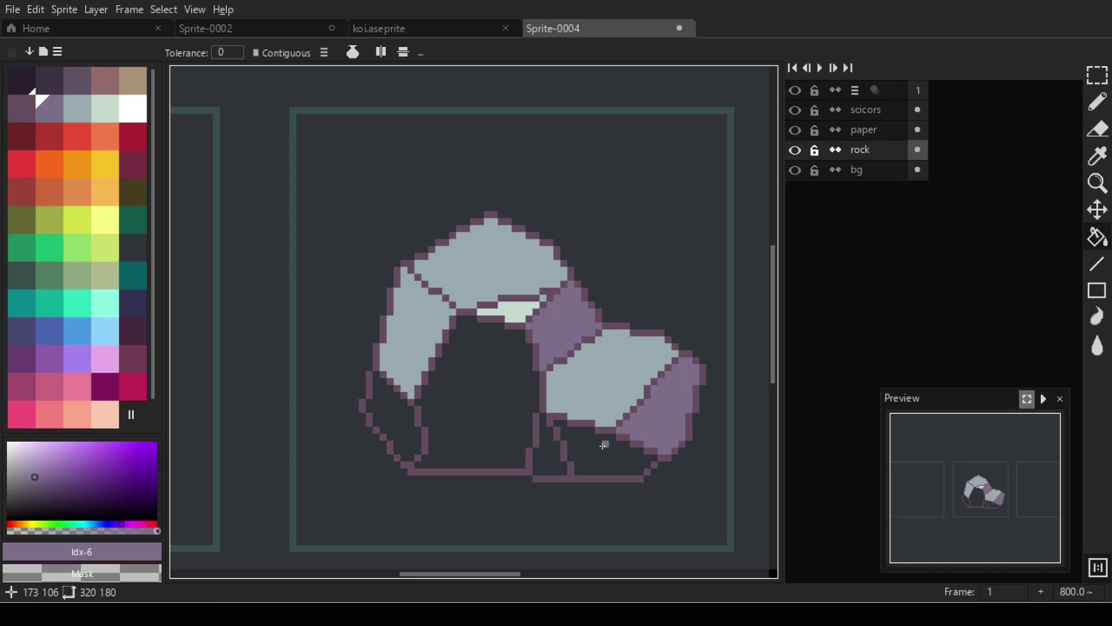
click(390, 430)
Fill both boulders' front faces with dark mauve Idx-2 and the narrow gap between them with a darker shade.
click(50, 79)
click(477, 417)
click(591, 455)
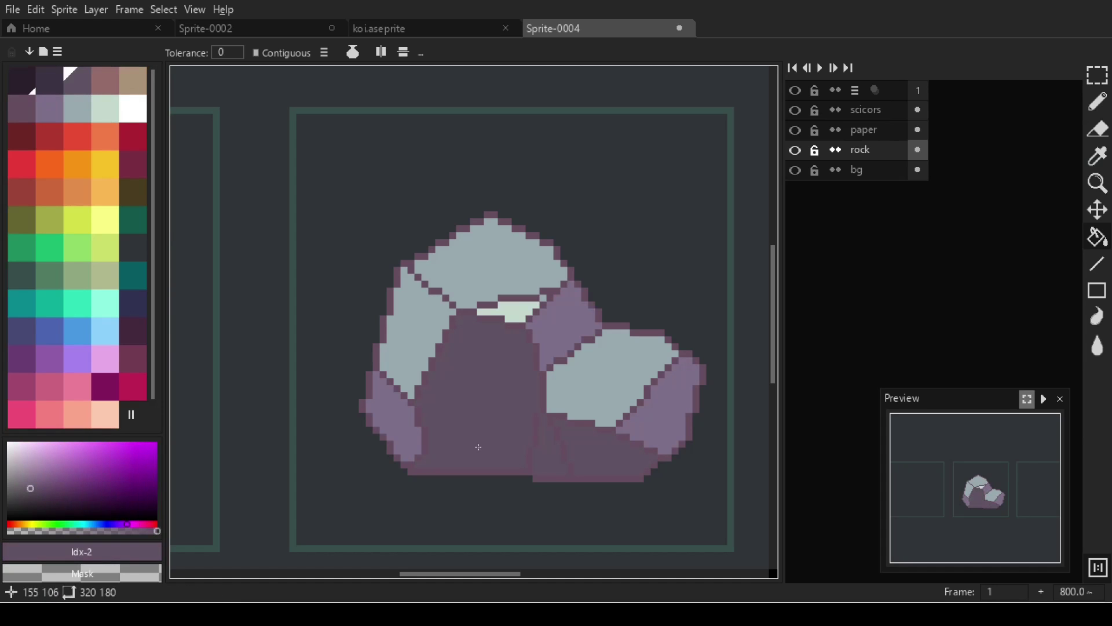
click(551, 455)
key(])
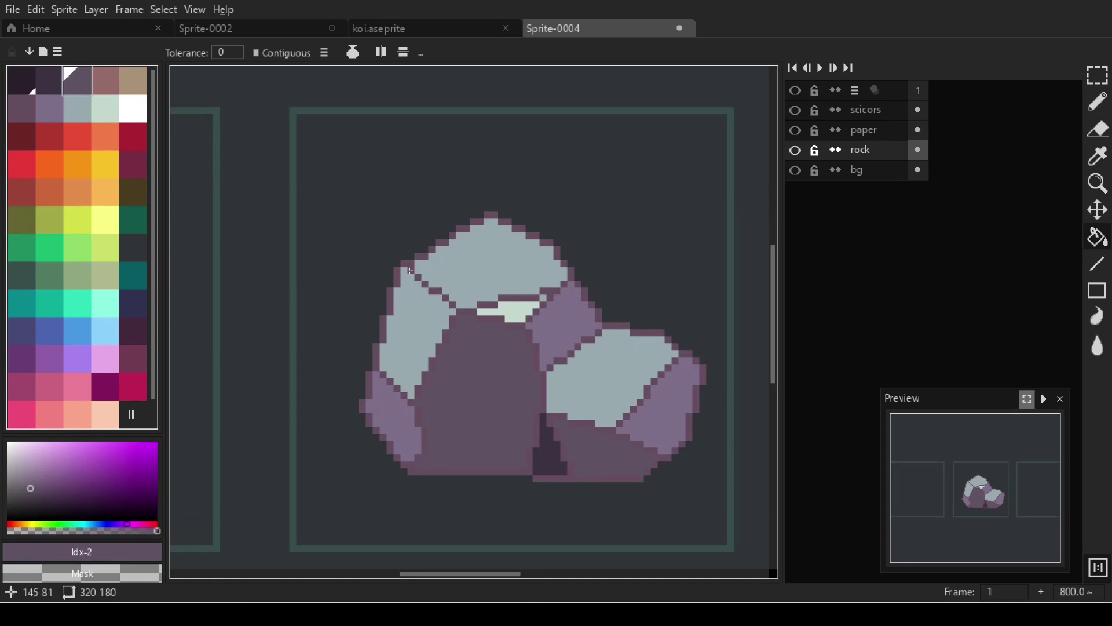
Repaint the outline between the large boulder's left facet and front face with #9babb2 and mauve Idx-6 stair-step pixels.
scroll(463, 335, up, 3)
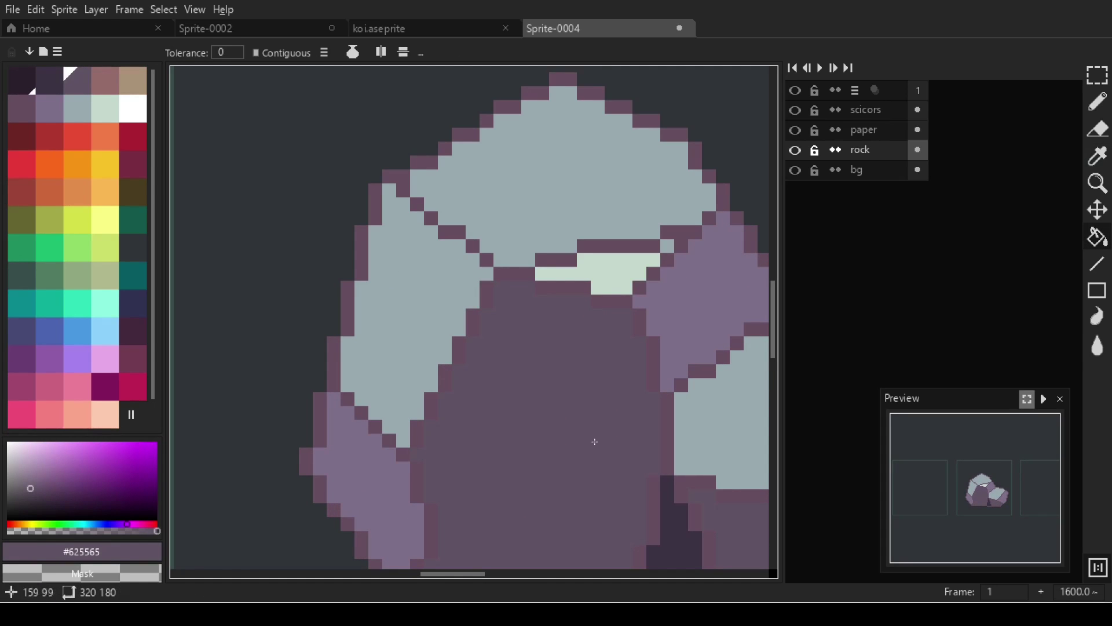
key(ctrl+z)
key(b)
alt+click(417, 400)
drag(431, 399, 462, 341)
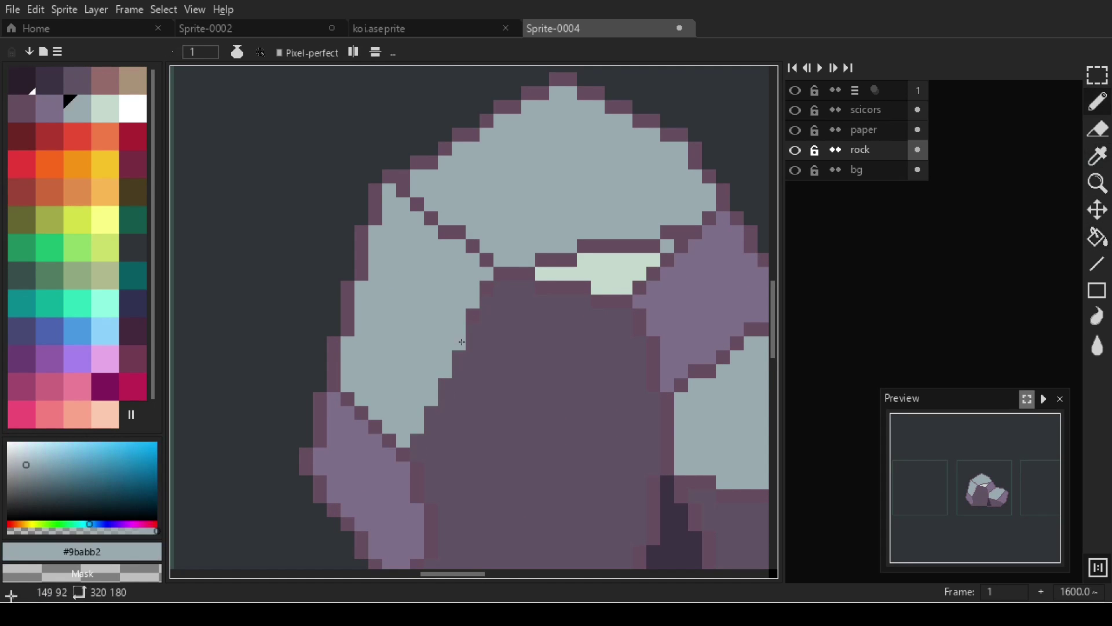
key([)
scroll(509, 405, right, 5)
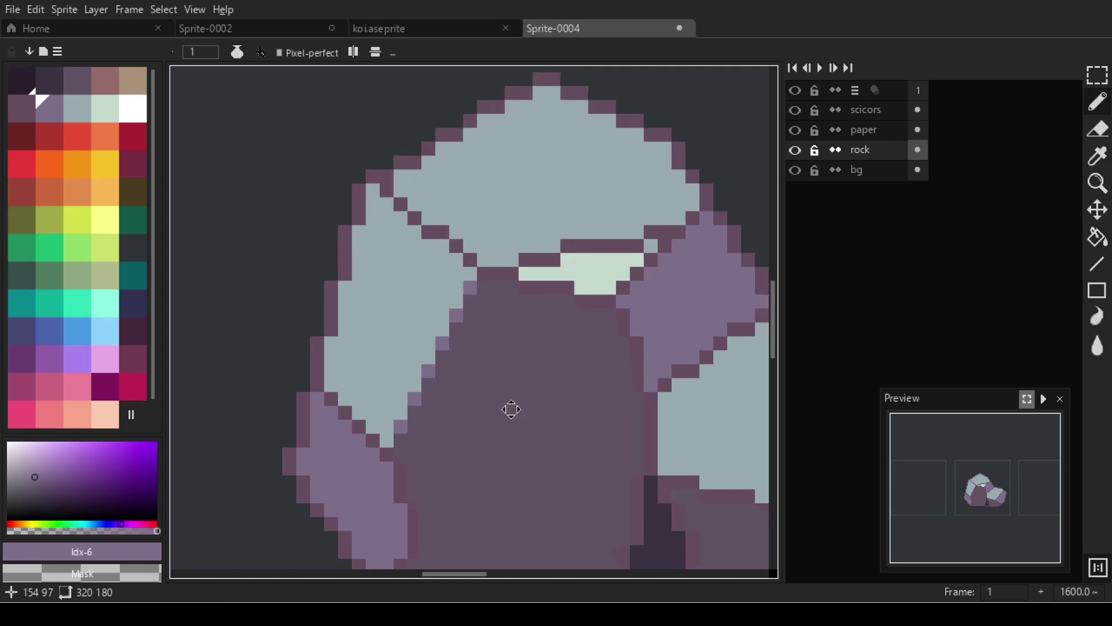
Recolour the seams between the large boulder's top, left and lower-left facets with mauve #7f708a.
alt+click(555, 391)
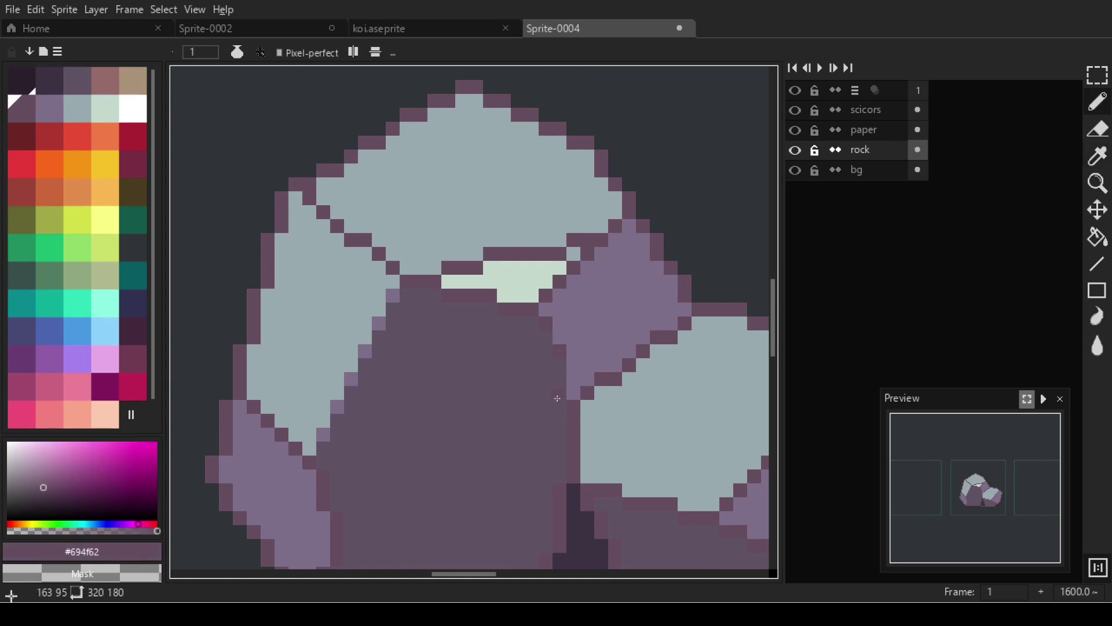
scroll(439, 367, up, 3)
scroll(439, 367, left, 3)
alt+click(393, 289)
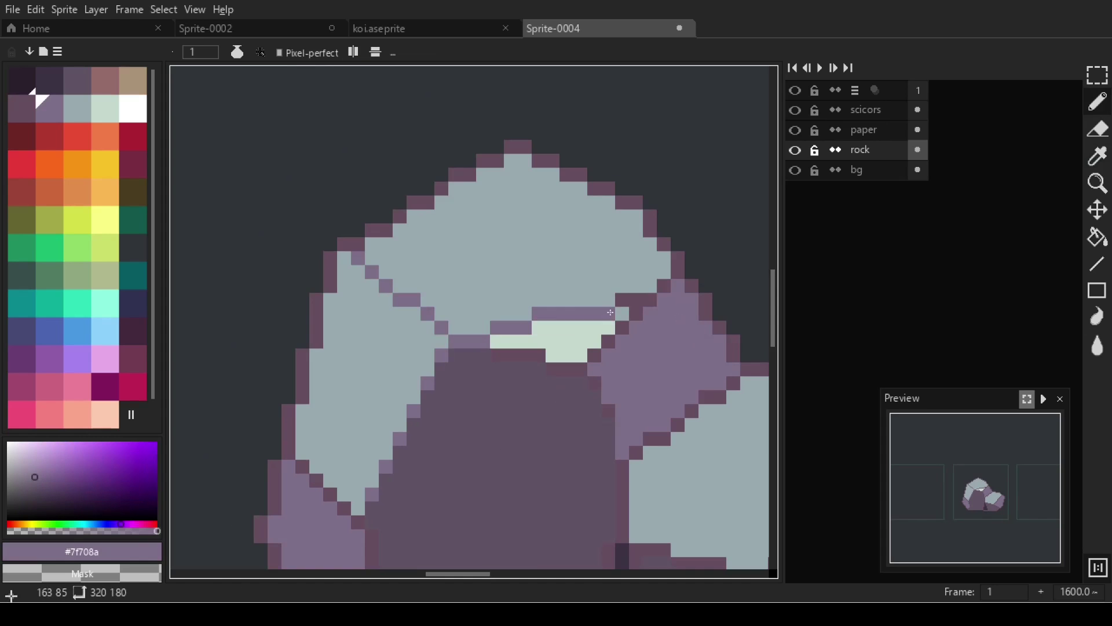
scroll(610, 312, down, 2)
scroll(521, 324, up, 2)
scroll(434, 322, down, 2)
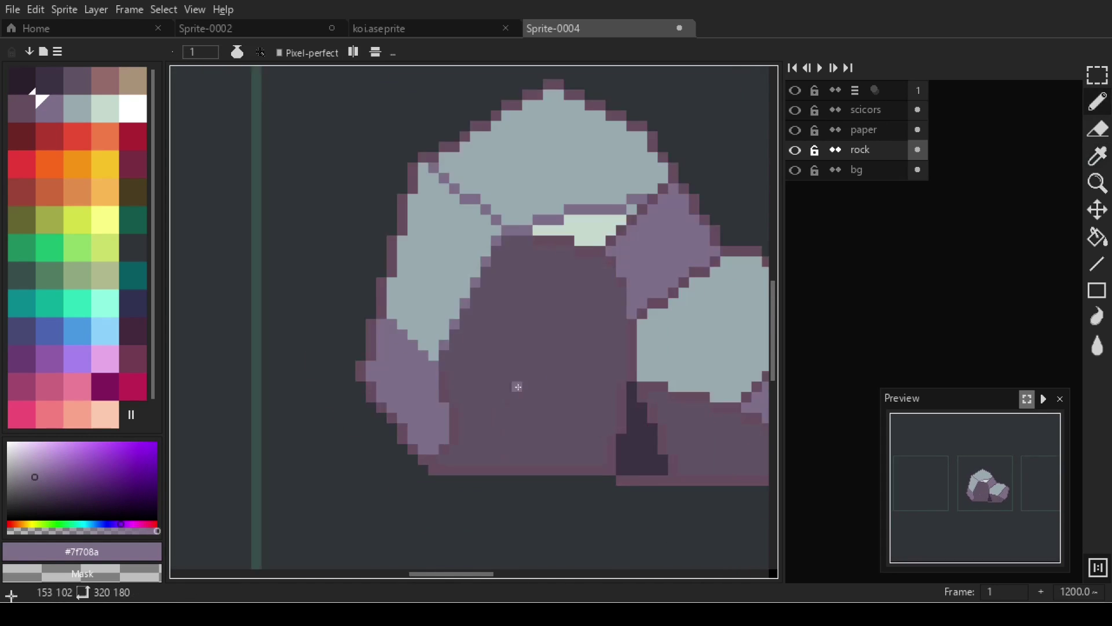
Recolour the front face's upper edges with mauve #7f708a and blend #9babb2 pixels into the pale sliver's end.
scroll(517, 387, up, 3)
scroll(405, 400, down, 2)
scroll(379, 409, right, 2)
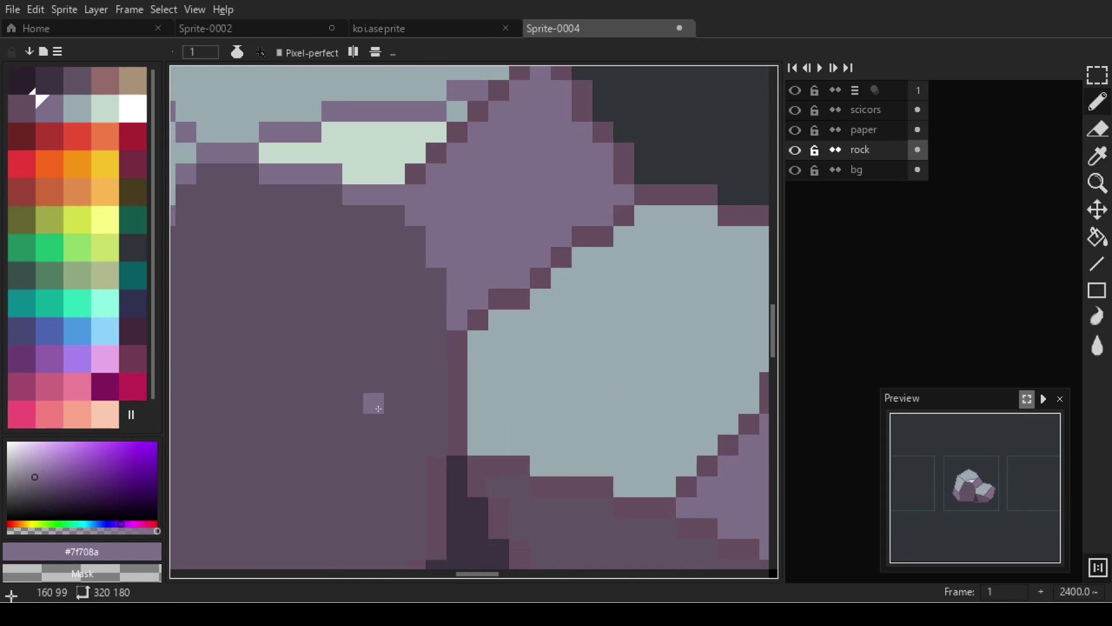
scroll(393, 403, down, 3)
scroll(464, 376, up, 3)
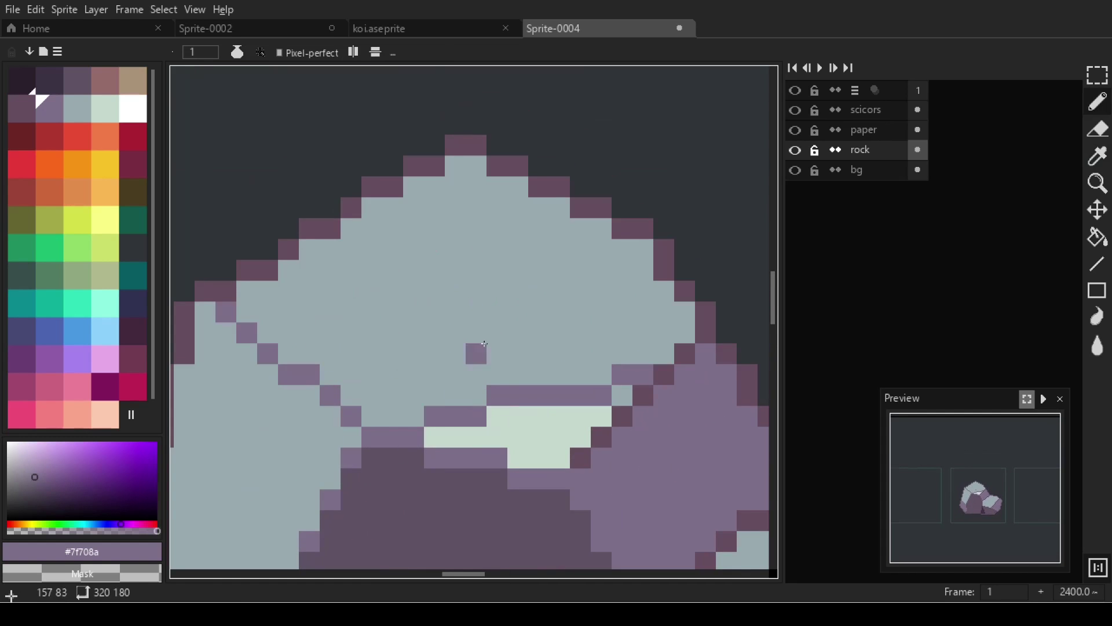
alt+click(497, 416)
click(531, 411)
Thin the outline between the small boulder's top and right facets with the neighbouring mauve and grey-blue #9babb2.
scroll(531, 411, down, 3)
scroll(519, 412, up, 3)
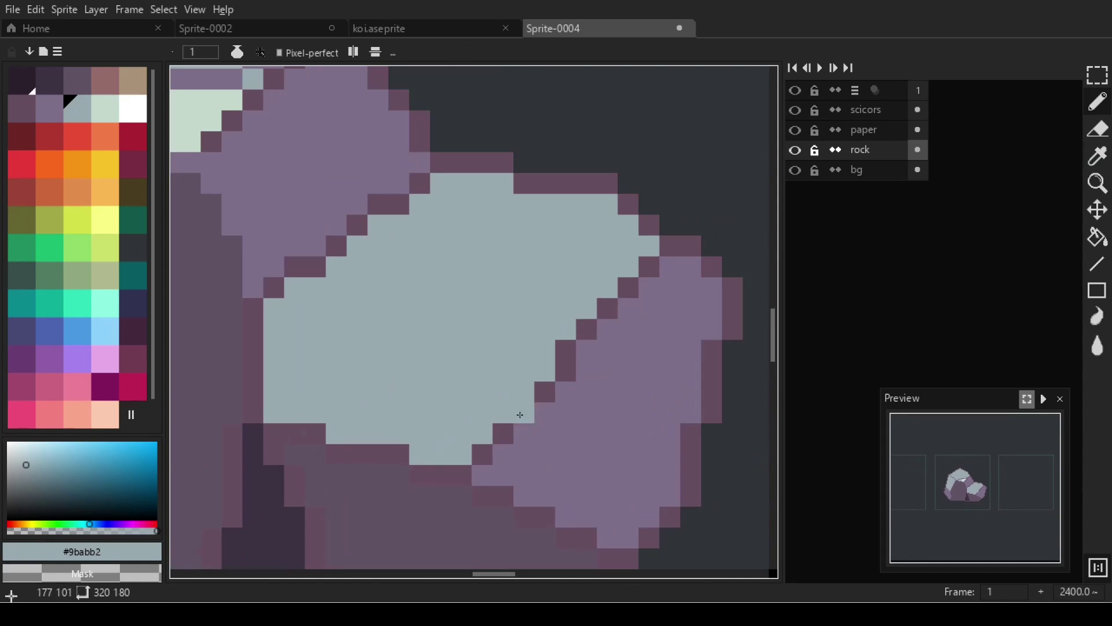
alt+click(585, 348)
mouse_move(545, 391)
mouse_down()
mouse_move(577, 339)
mouse_move(502, 459)
mouse_up()
alt+click(557, 359)
scroll(503, 460, down, 1)
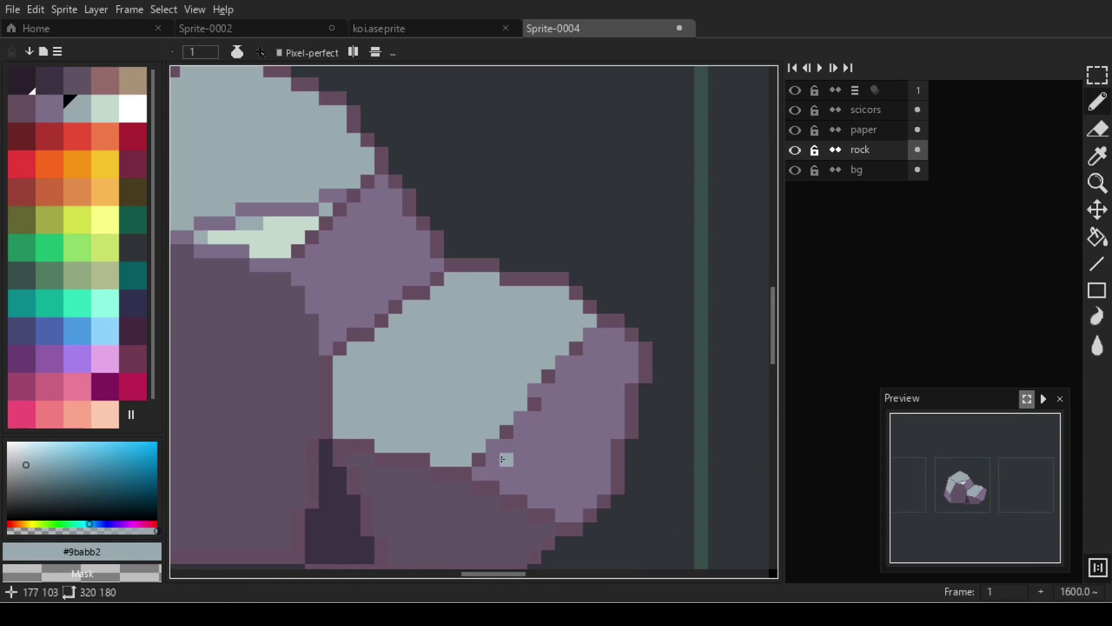
scroll(505, 456, down, 2)
scroll(499, 417, up, 3)
Paint the edge between the small boulder's top and right facets as a pale highlight in Idx-8.
alt+click(498, 417)
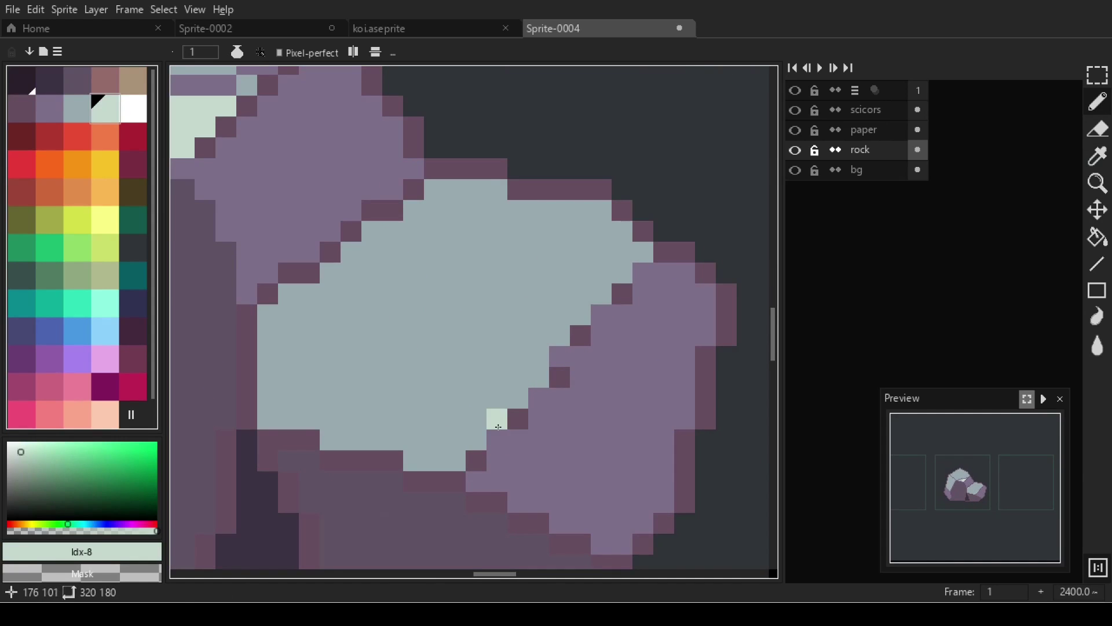
click(496, 417)
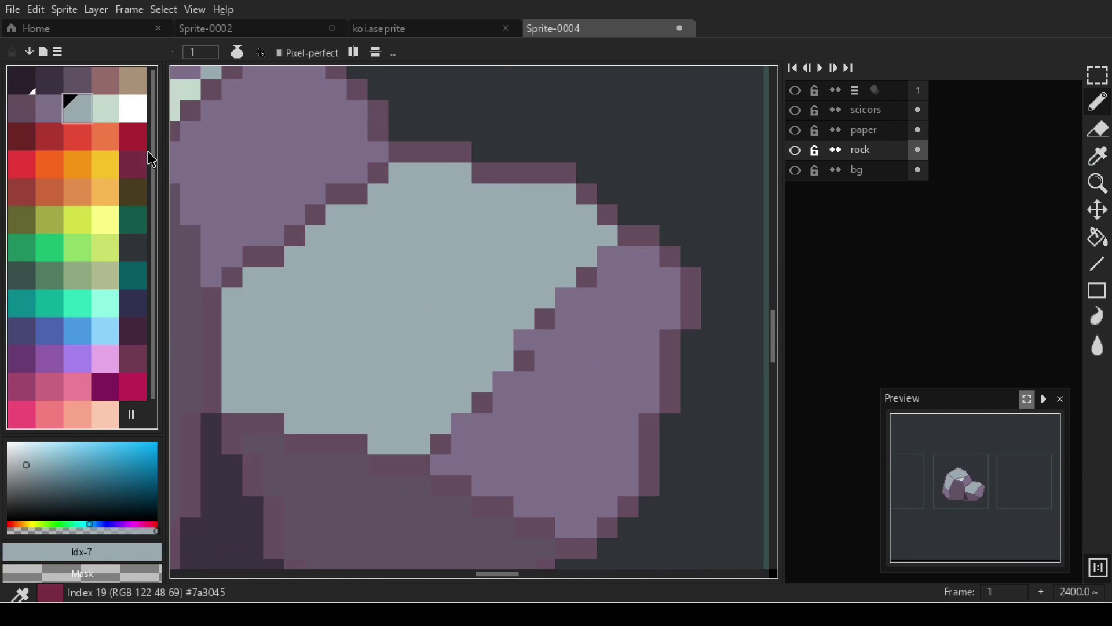
key(0)
shift+click(442, 416)
scroll(395, 356, down, 1)
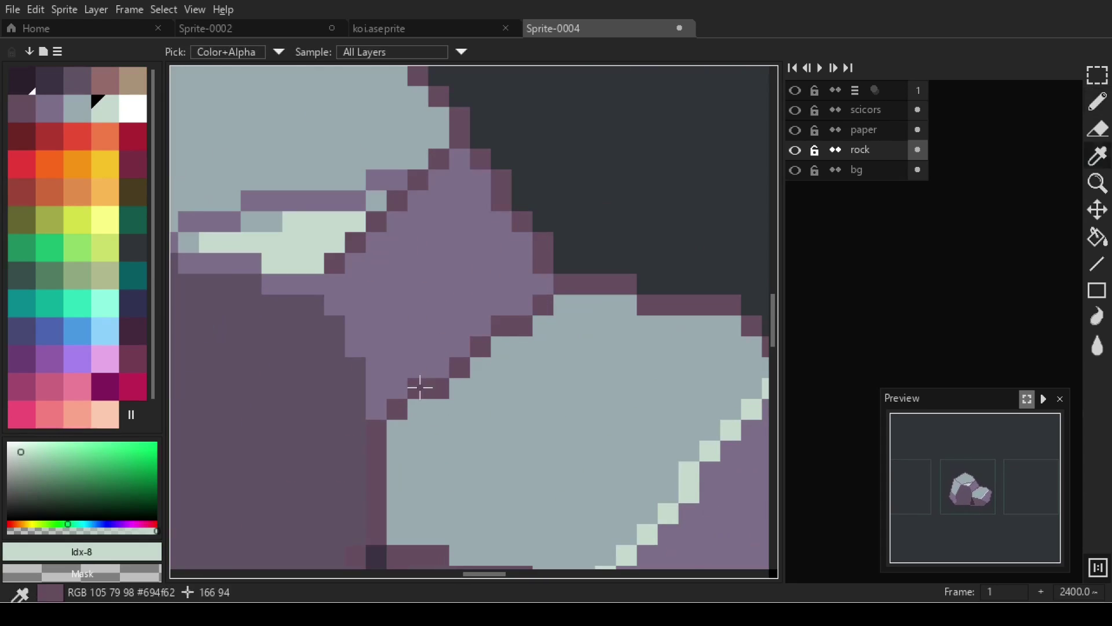
Recolour the outline between the large boulder's right facet and the small boulder's top with mauve Idx-6.
alt+click(423, 385)
scroll(466, 453, up, 1)
click(466, 453)
scroll(466, 377, down, 1)
scroll(467, 376, up, 1)
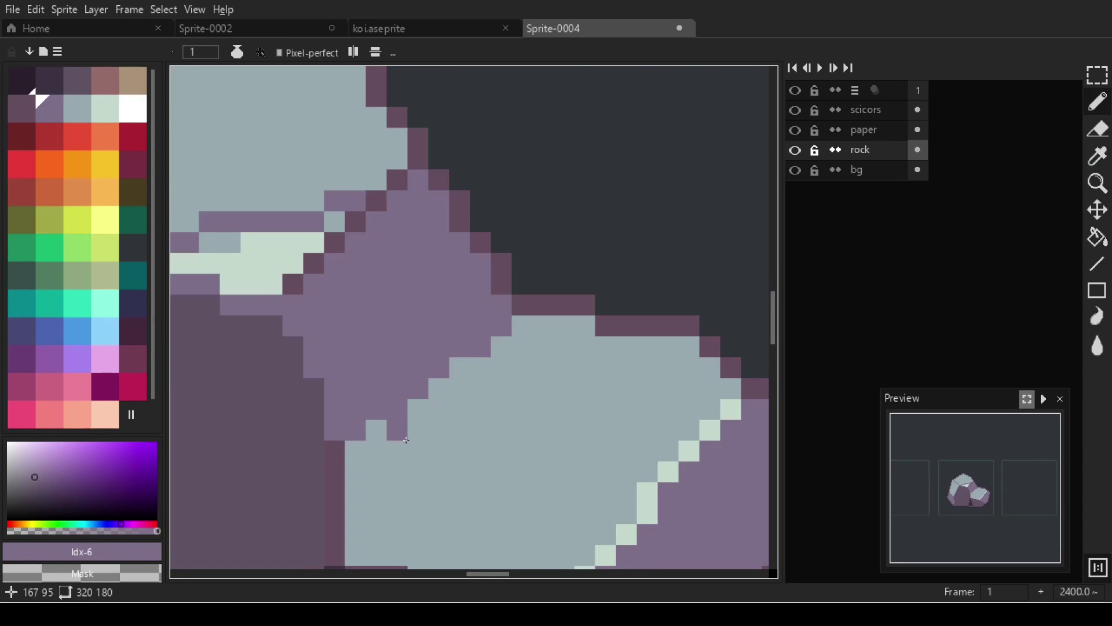
scroll(498, 348, down, 1)
scroll(498, 347, up, 1)
Paint over the outlines on the large front face's right edge and around the gap with dark mauve #625565.
alt+click(521, 269)
scroll(525, 268, down, 1)
scroll(463, 394, up, 1)
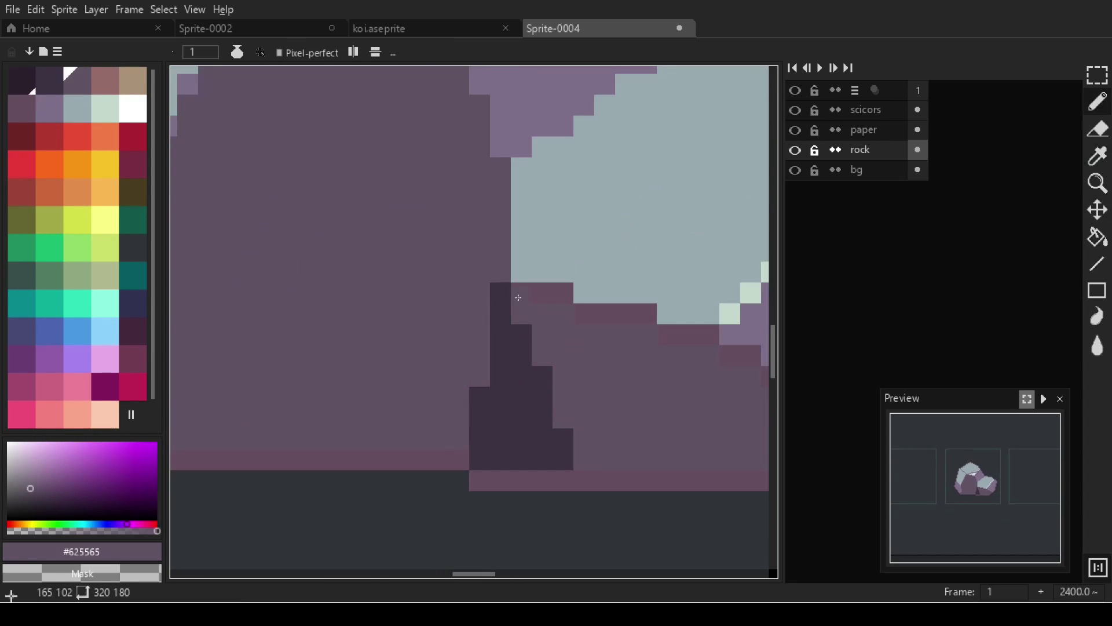
scroll(519, 298, down, 1)
scroll(580, 342, up, 1)
scroll(579, 342, down, 1)
scroll(628, 447, up, 1)
Add mauve #7f708a edge pixels under the small boulder's top facet and down its front face beside the gap.
alt+click(368, 354)
scroll(368, 353, down, 1)
scroll(394, 349, up, 1)
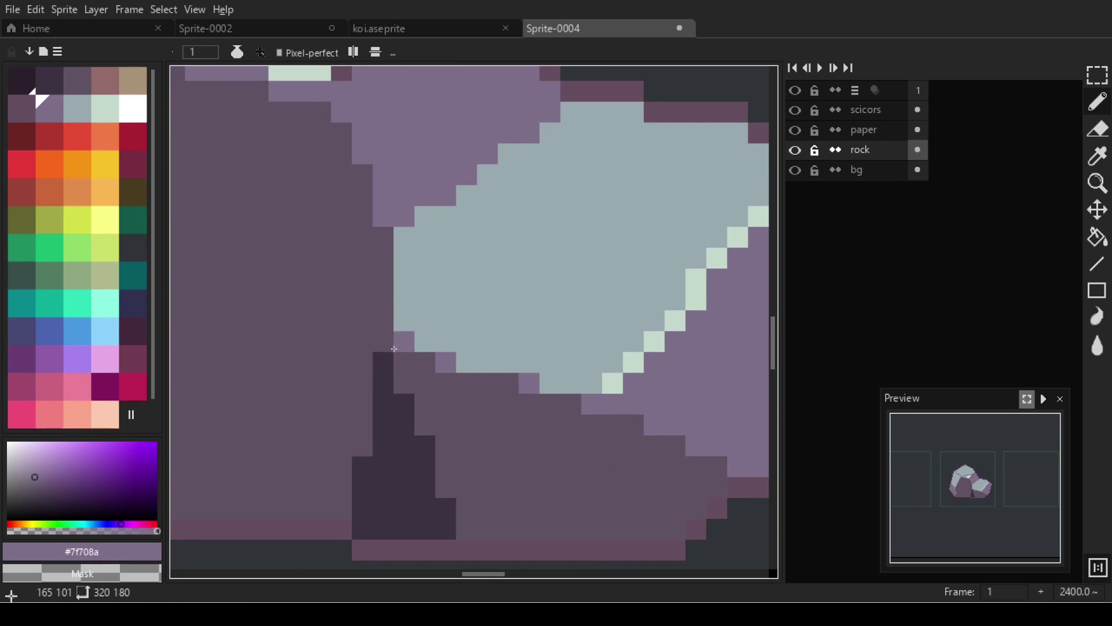
scroll(393, 348, down, 1)
scroll(348, 428, up, 1)
click(481, 344)
click(503, 407)
click(523, 448)
scroll(523, 449, down, 1)
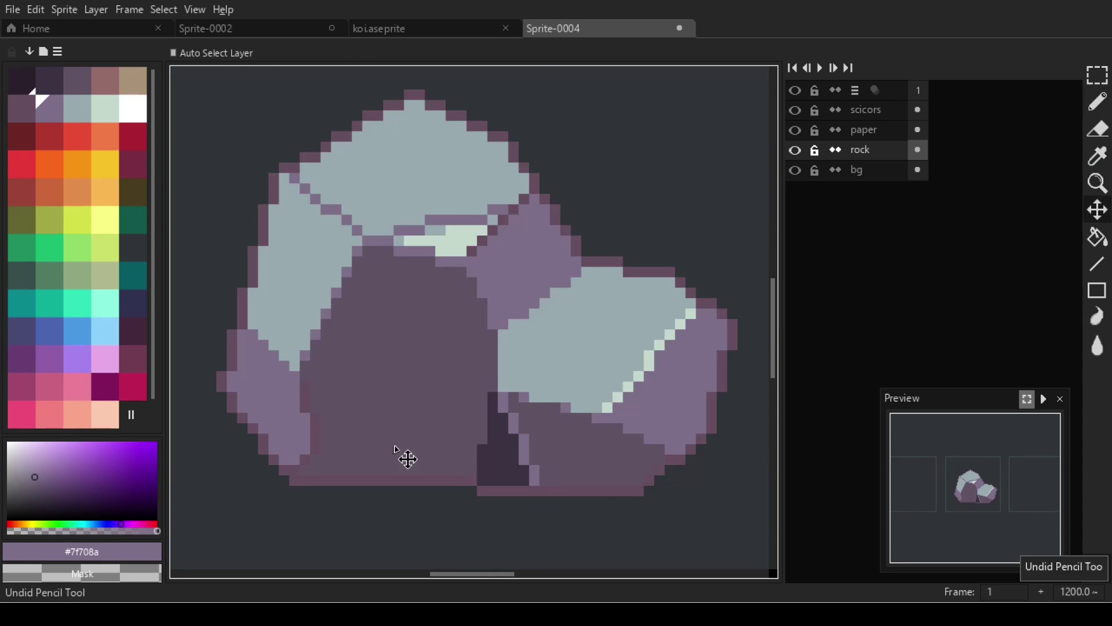
Replace the outline between the large boulder's lower-left facet and front face with the neighbouring mauve shades.
scroll(472, 504, up, 1)
alt+click(472, 504)
scroll(405, 464, down, 1)
scroll(404, 464, up, 1)
alt+click(404, 460)
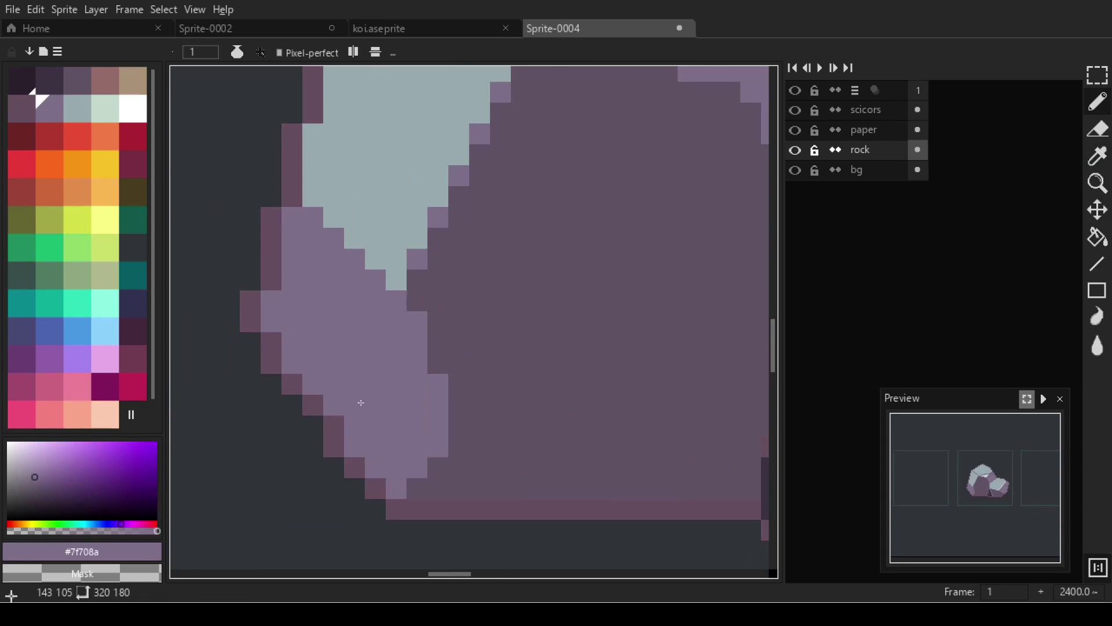
scroll(361, 402, down, 1)
scroll(405, 400, up, 1)
alt+click(400, 261)
click(475, 394)
key(ctrl+z)
Draw white Idx-9 highlights on the large boulder's left facet and a curved one across its top facet.
scroll(414, 476, down, 1)
scroll(417, 333, up, 1)
alt+click(417, 333)
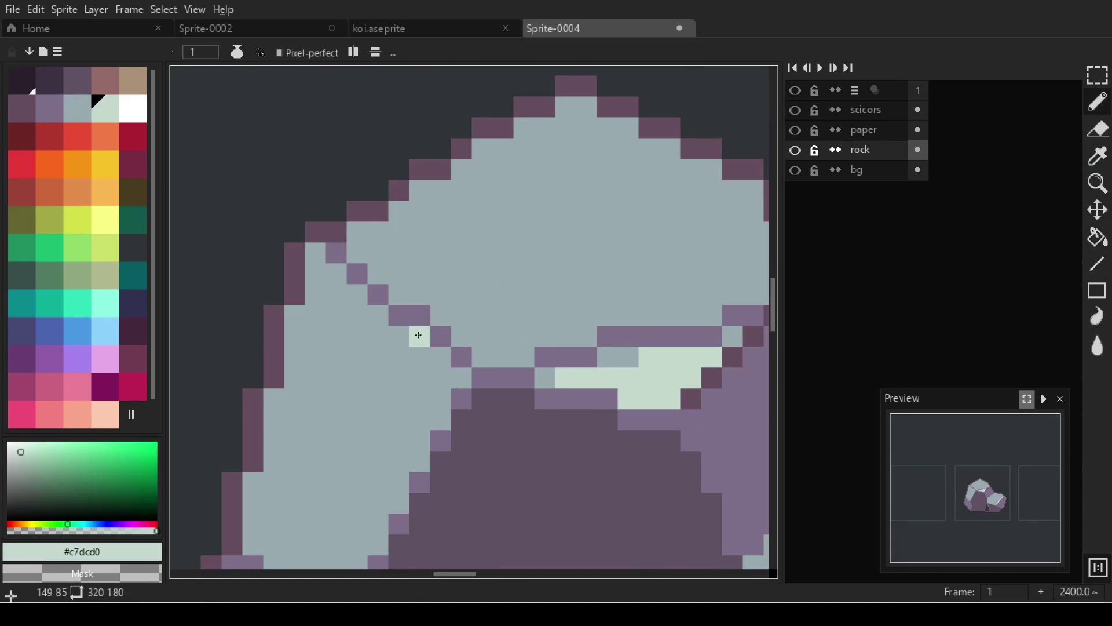
click(139, 112)
scroll(476, 227, down, 1)
click(476, 228)
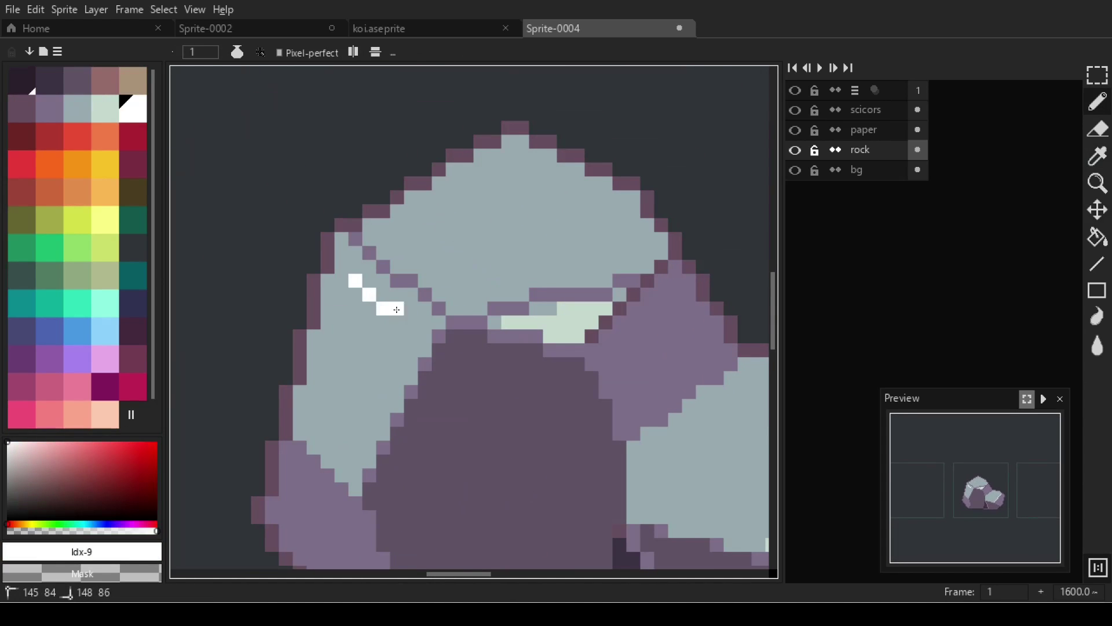
drag(415, 236, 582, 237)
scroll(473, 331, down, 1)
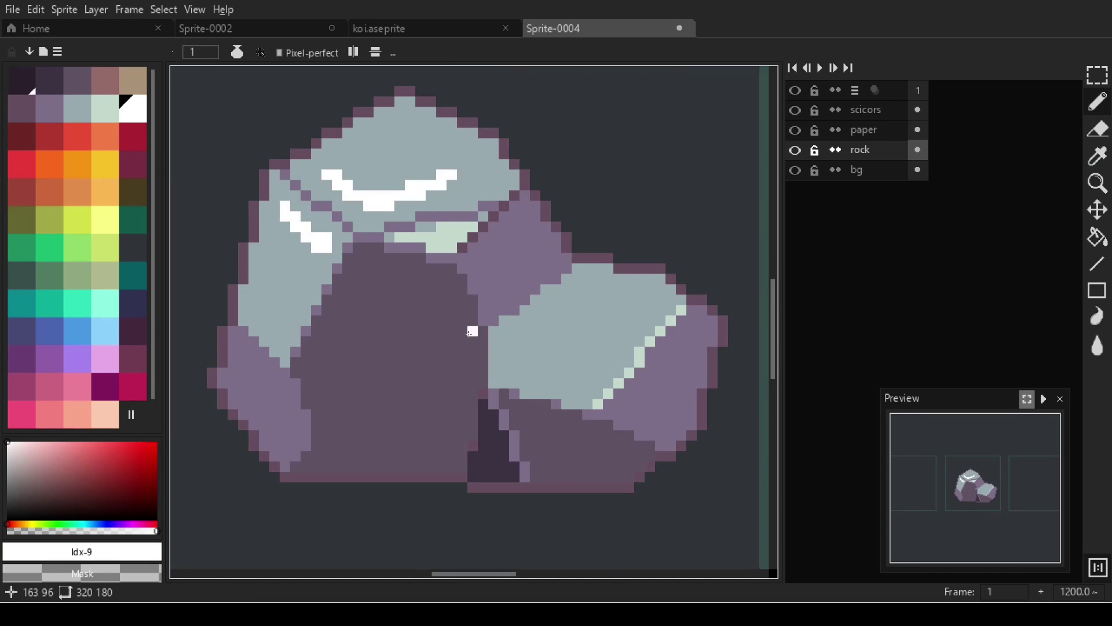
scroll(598, 378, up, 1)
scroll(951, 485, up, 2)
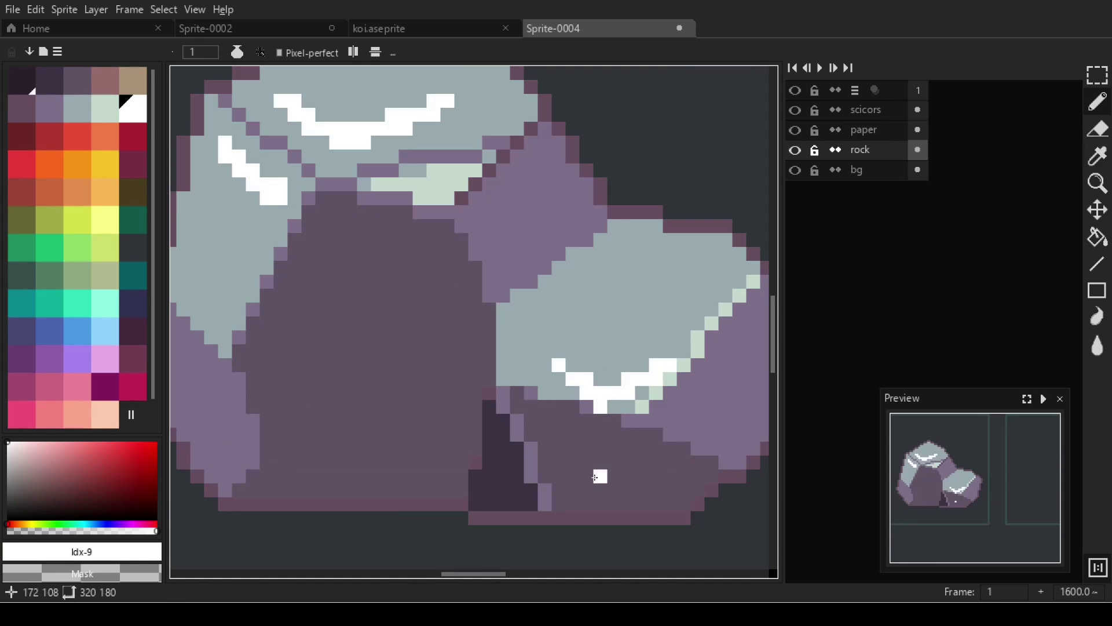
key(ctrl+z)
Draw a white #ffffff highlight along the lower front edge of the small boulder's top facet.
alt+click(325, 168)
key(ctrl+z)
key(b)
key(ctrl+y)
scroll(475, 325, down, 1)
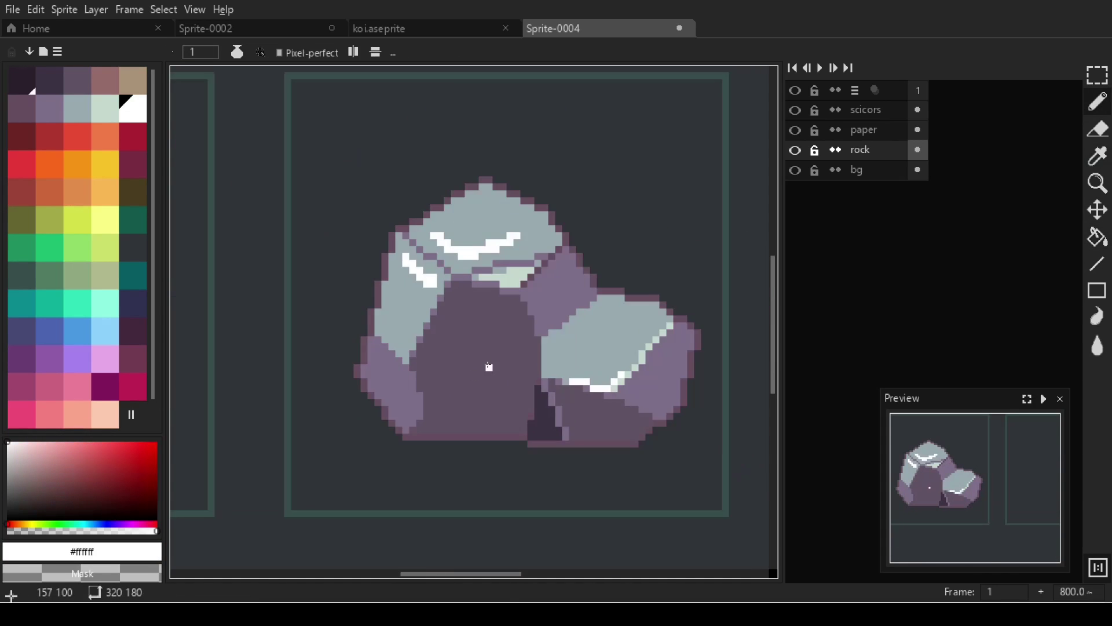
Refill the dark gap between the two boulders with the outline colour.
scroll(414, 350, up, 1)
click(49, 80)
key(b)
key(ctrl+z)
scroll(508, 429, up, 2)
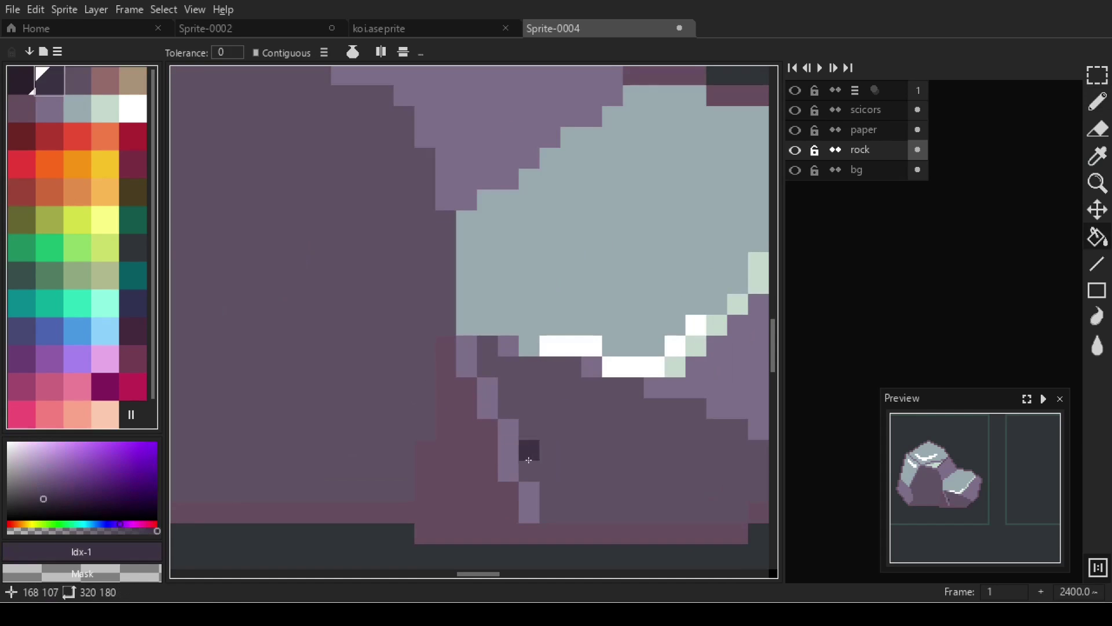
Paint over the mauve edge line beside the gap with the outline colour #694f62.
key(ctrl+y)
alt+click(486, 406)
key(b)
scroll(390, 353, down, 2)
scroll(482, 490, up, 2)
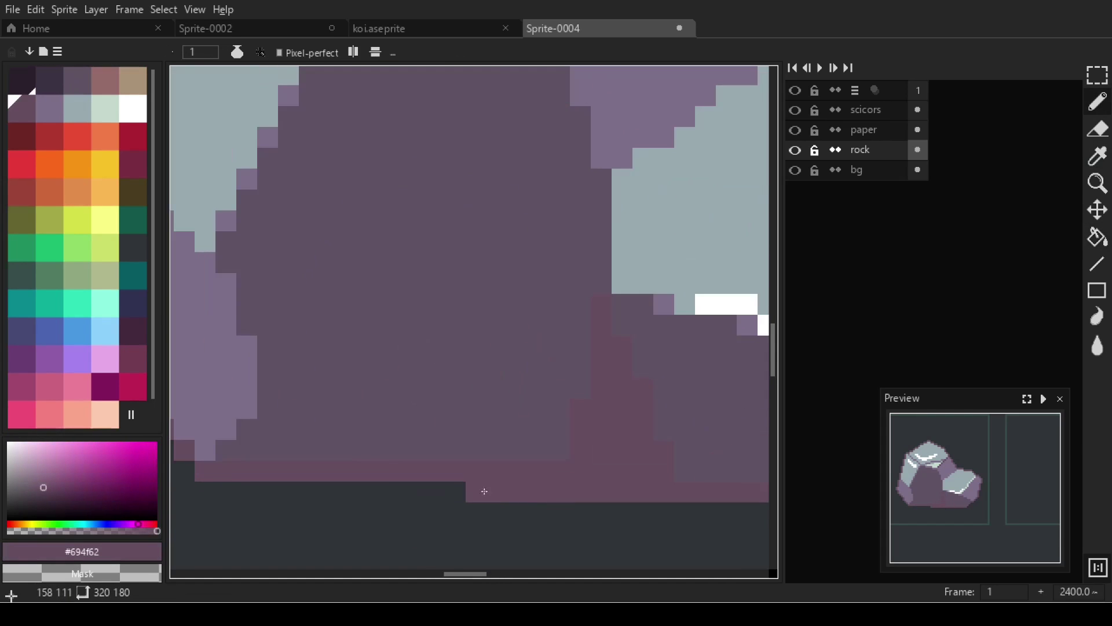
Recolour the bottom outline of the large boulder's front face with dark mauve #625565.
scroll(466, 404, down, 3)
scroll(458, 497, up, 1)
scroll(267, 483, right, 3)
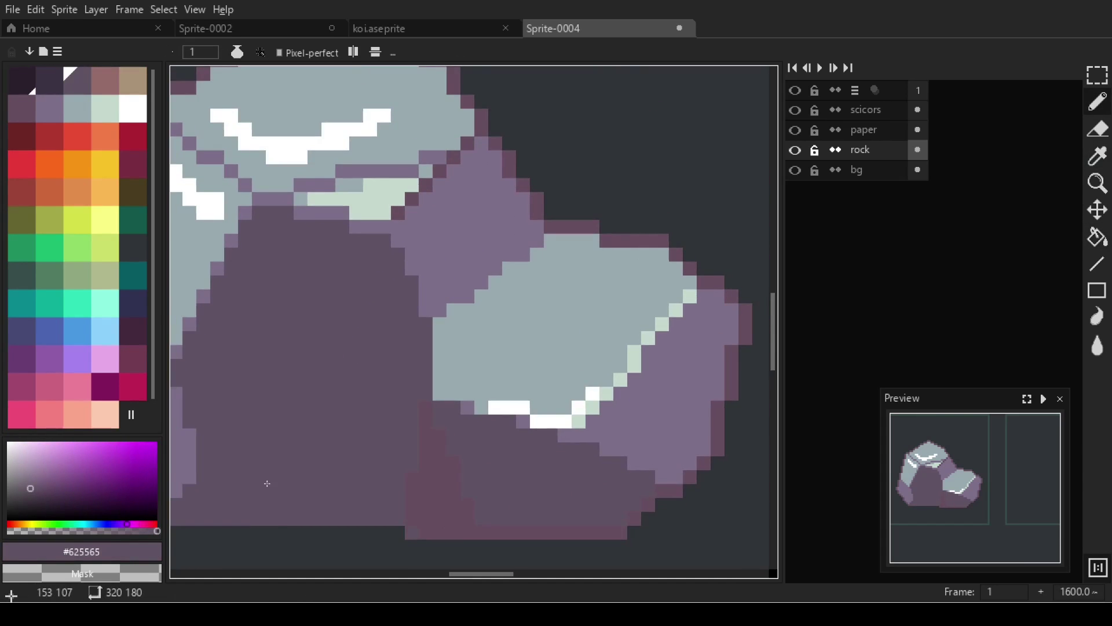
scroll(404, 504, up, 2)
scroll(524, 462, down, 5)
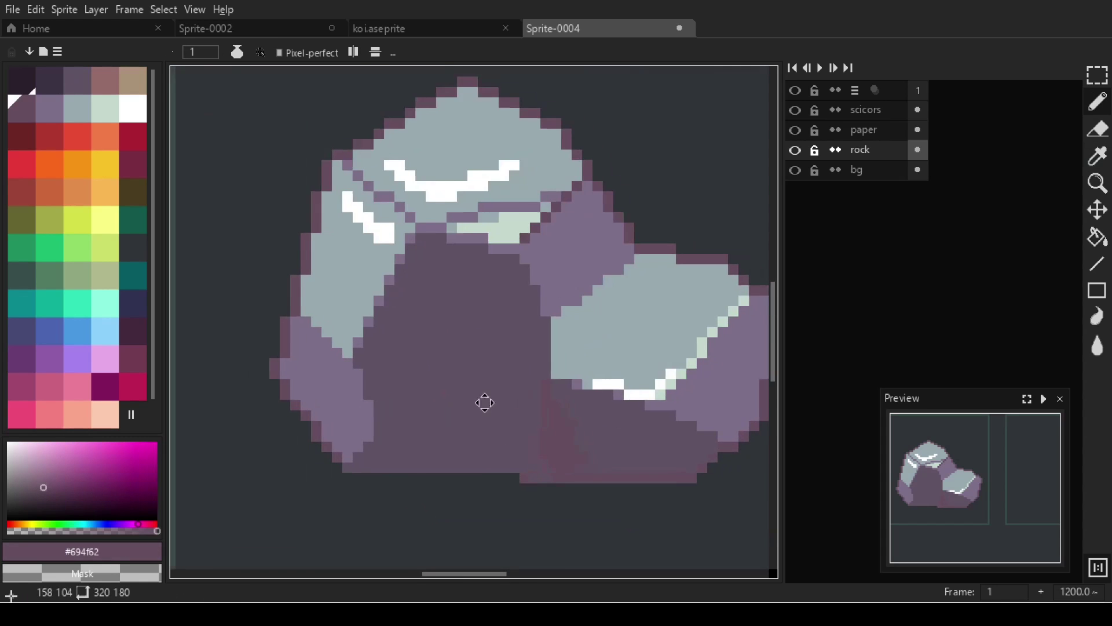
Draw a stepped dividing line in #694f62 across the middle of the large boulder's front face.
scroll(485, 402, up, 3)
alt+click(440, 345)
alt+click(440, 345)
scroll(441, 345, down, 3)
scroll(452, 345, up, 3)
scroll(405, 359, down, 3)
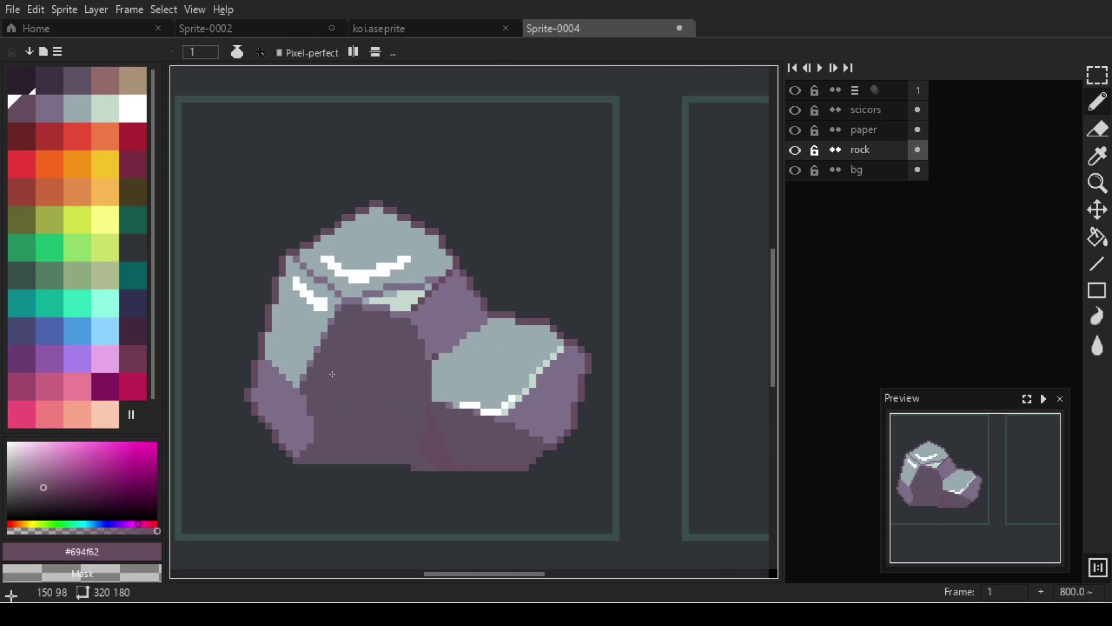
scroll(377, 377, up, 2)
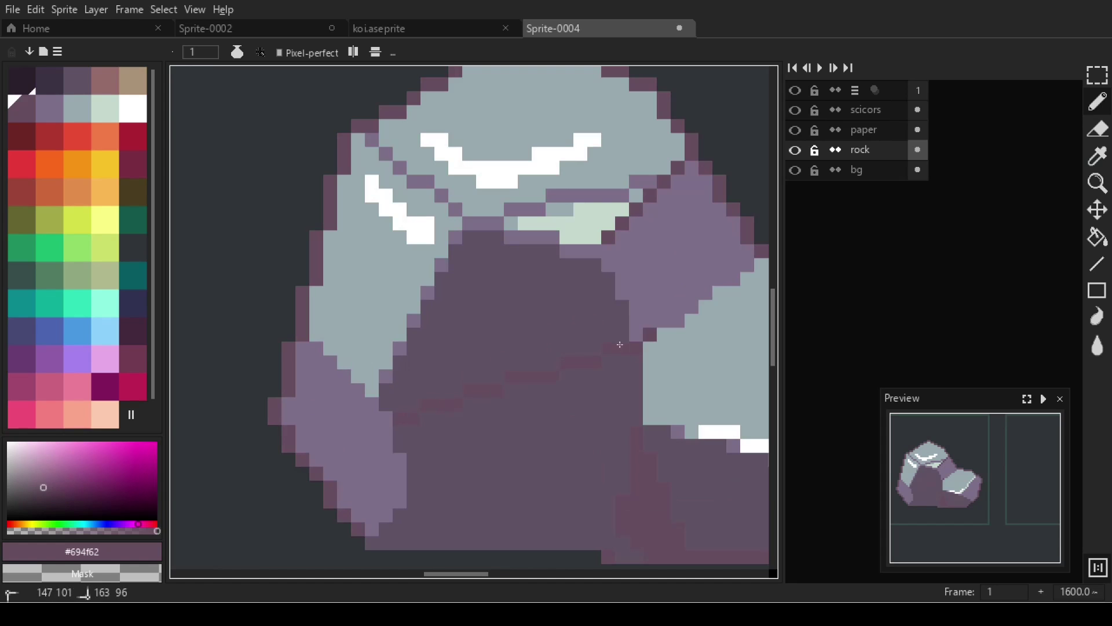
Fill the upper part of the large boulder's front face with #7f708a and edge its right side with #9babb2.
alt+click(617, 339)
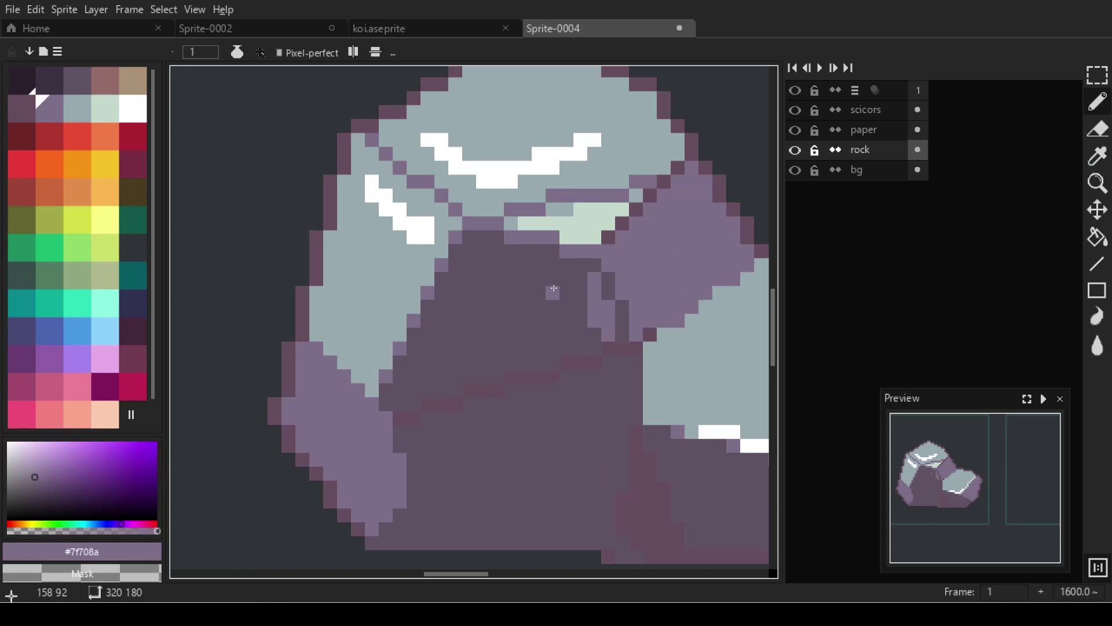
key(ctrl+z)
alt+click(601, 340)
scroll(603, 290, down, 1)
scroll(614, 273, up, 1)
key(ctrl+z)
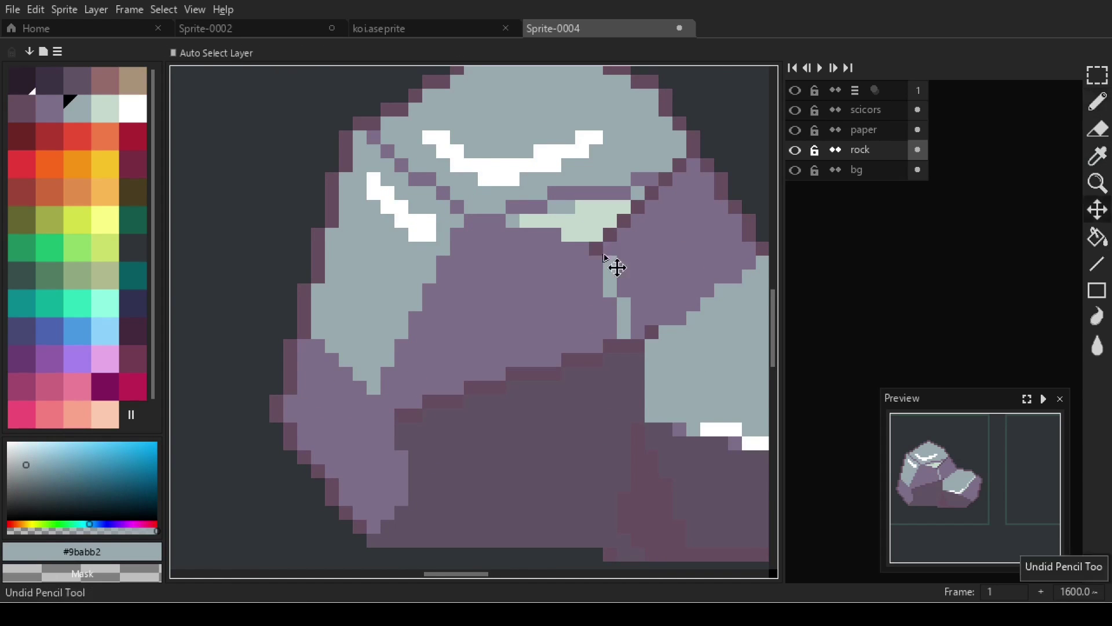
Recolour the dividing line across the large boulder's front face with the shadow colour #625565.
scroll(616, 267, down, 1)
scroll(539, 411, up, 3)
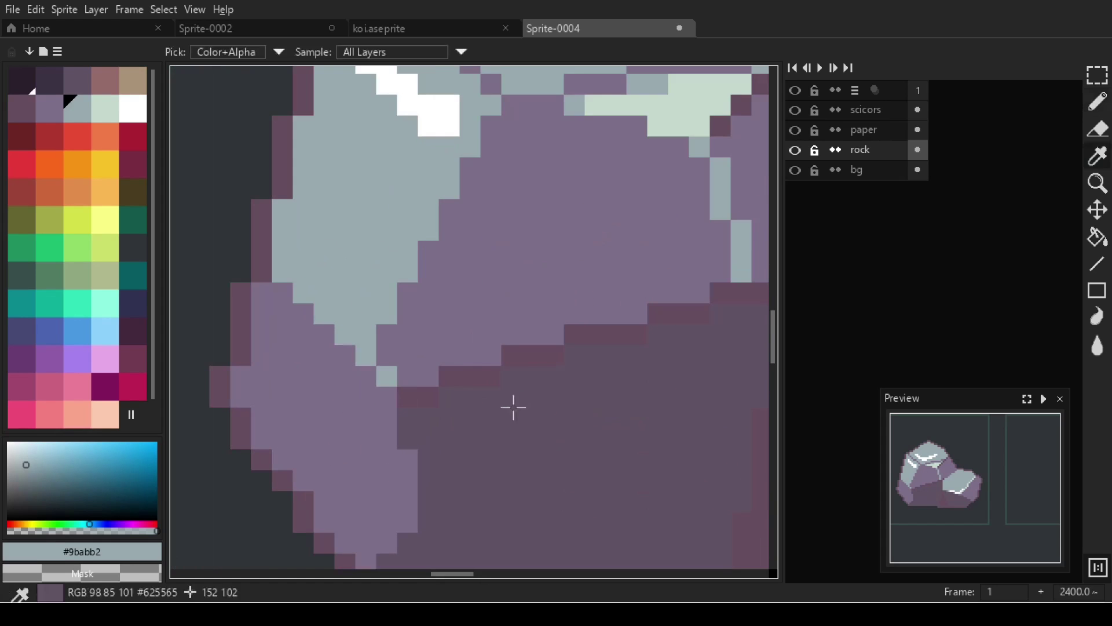
alt+click(513, 408)
scroll(524, 359, down, 1)
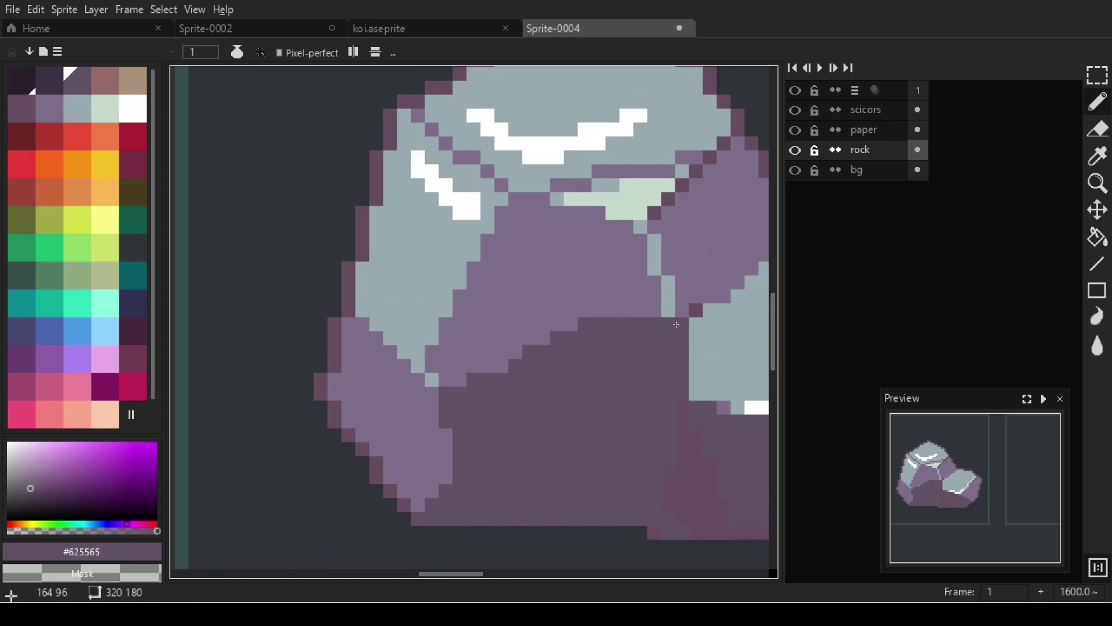
Extend the small boulder's top facet to the left edge gap in #9babb2 and add #c7dcd0 highlight pixels on the adjoining ridge.
alt+click(707, 342)
scroll(637, 339, down, 1)
scroll(550, 336, up, 1)
alt+click(543, 334)
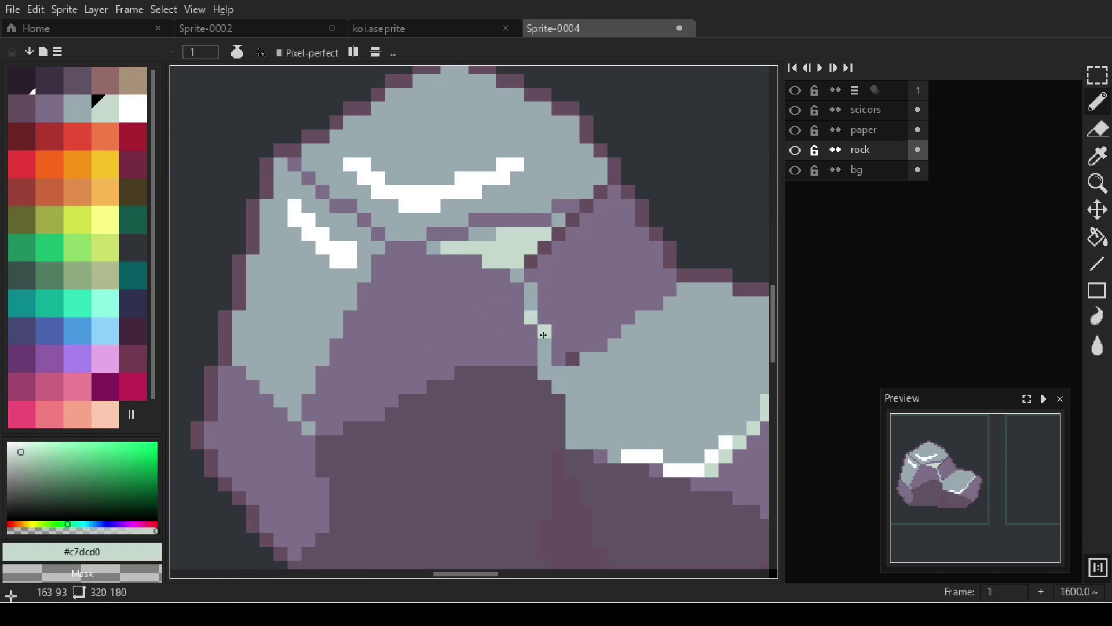
click(530, 301)
Repaint the ridge between the large boulder's front and right faces with the outline colour #694f62.
scroll(498, 348, down, 3)
scroll(521, 319, up, 4)
alt+click(558, 246)
click(540, 271)
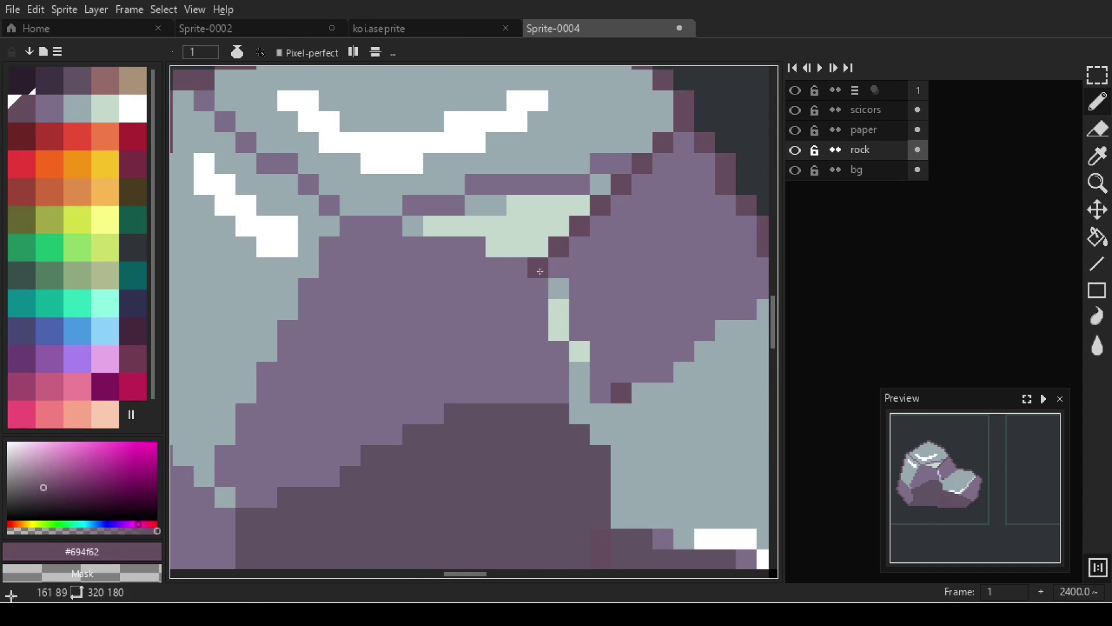
scroll(540, 271, down, 1)
click(443, 414)
scroll(522, 278, up, 1)
scroll(527, 278, down, 1)
scroll(462, 386, up, 1)
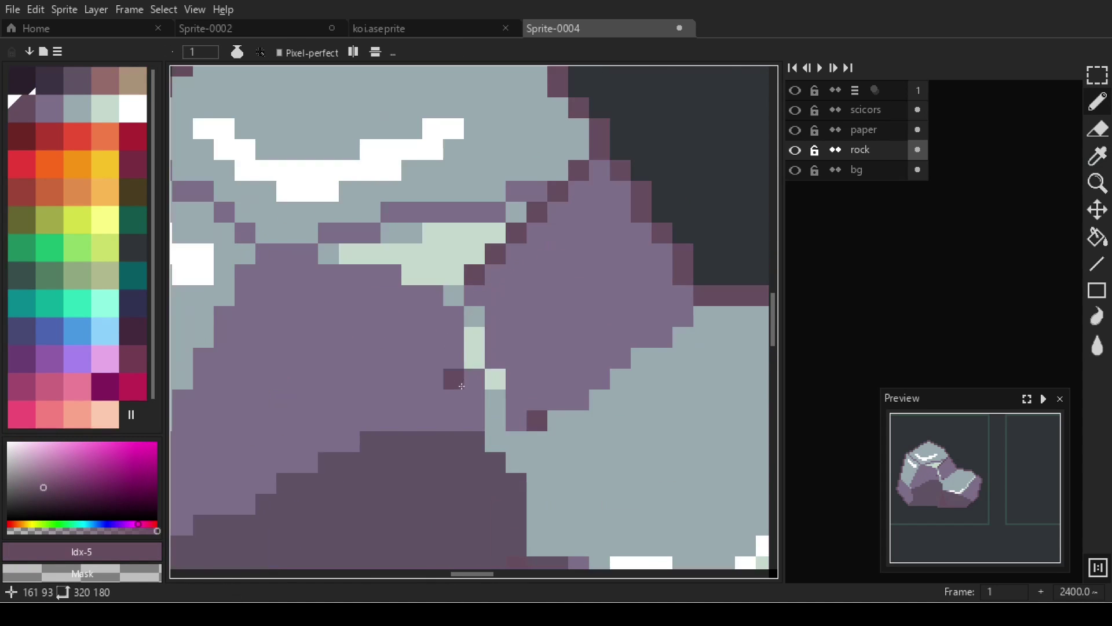
scroll(462, 386, down, 2)
scroll(445, 425, down, 2)
alt+click(481, 446)
scroll(477, 418, down, 1)
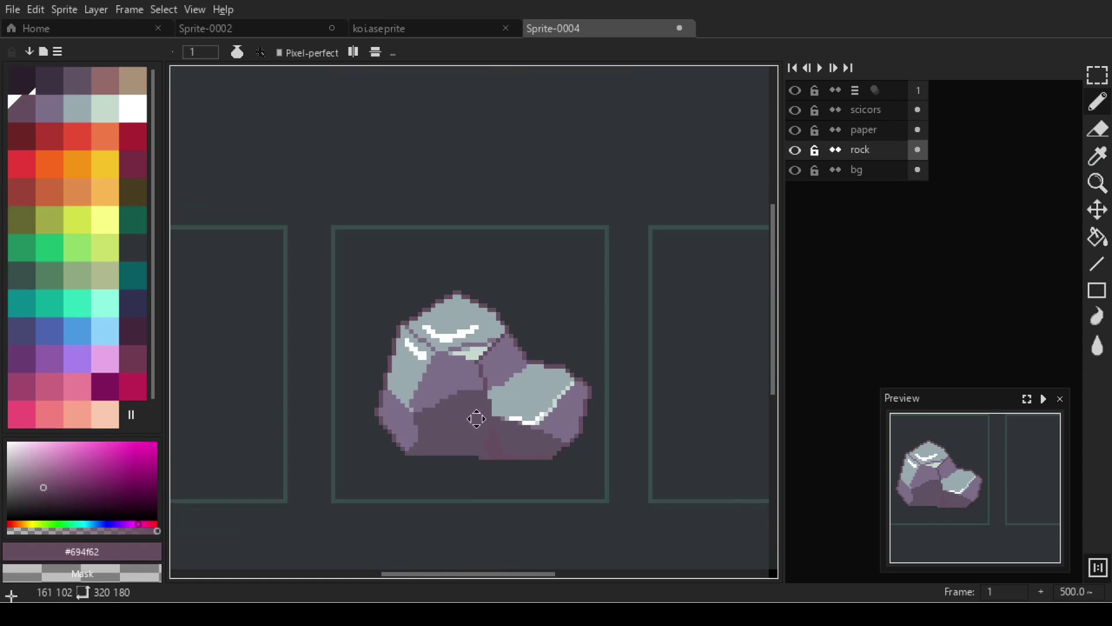
Draw a short crack on the small boulder's top facet in #7f708a and highlight its upper edge with #c7dcd0.
scroll(477, 418, down, 2)
scroll(382, 346, up, 7)
alt+click(556, 382)
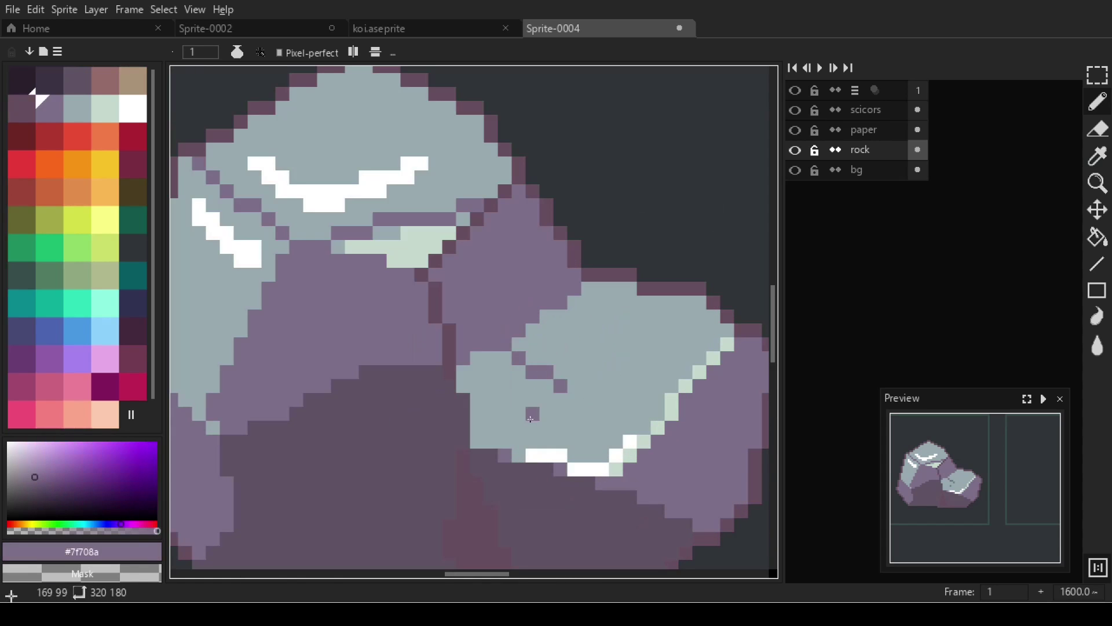
alt+click(572, 380)
scroll(527, 415, down, 1)
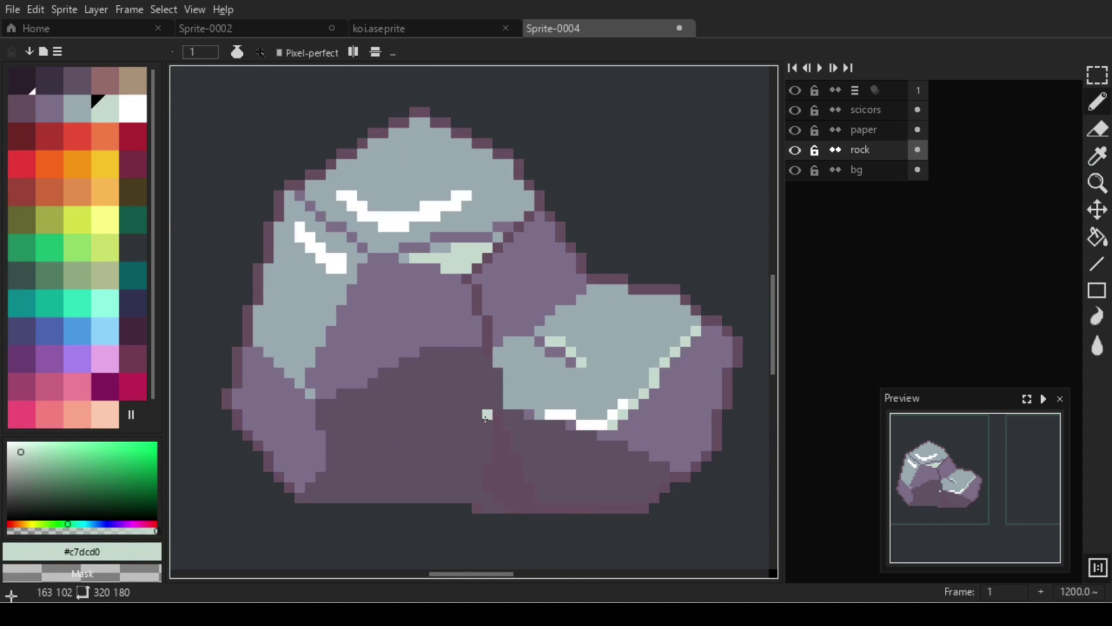
On the paper layer, draw the wavy left edge and straight top edge of a slanted white sheet in the left frame.
scroll(485, 417, down, 4)
click(864, 130)
scroll(260, 417, up, 2)
click(133, 109)
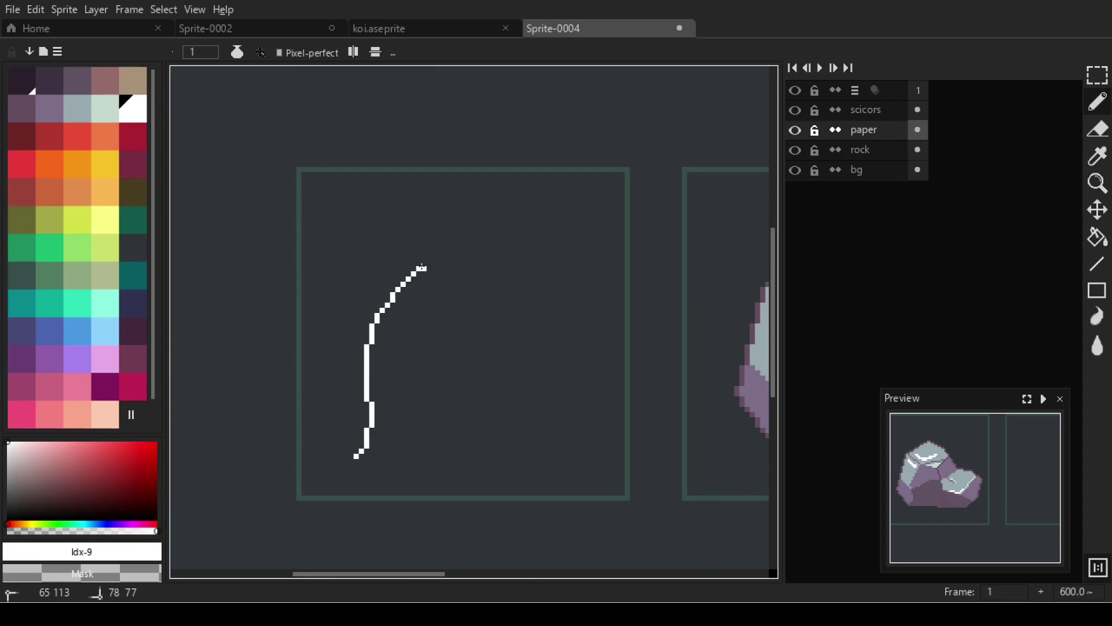
drag(422, 268, 609, 211)
Duplicate the sheet's wavy left edge and place the copy as its right edge.
key(m)
drag(318, 464, 455, 206)
drag(427, 308, 589, 307)
key(ctrl+d)
Close the sheet's outline with a straight bottom edge and fill the inside with white.
drag(354, 457, 522, 457)
scroll(507, 391, left, 2)
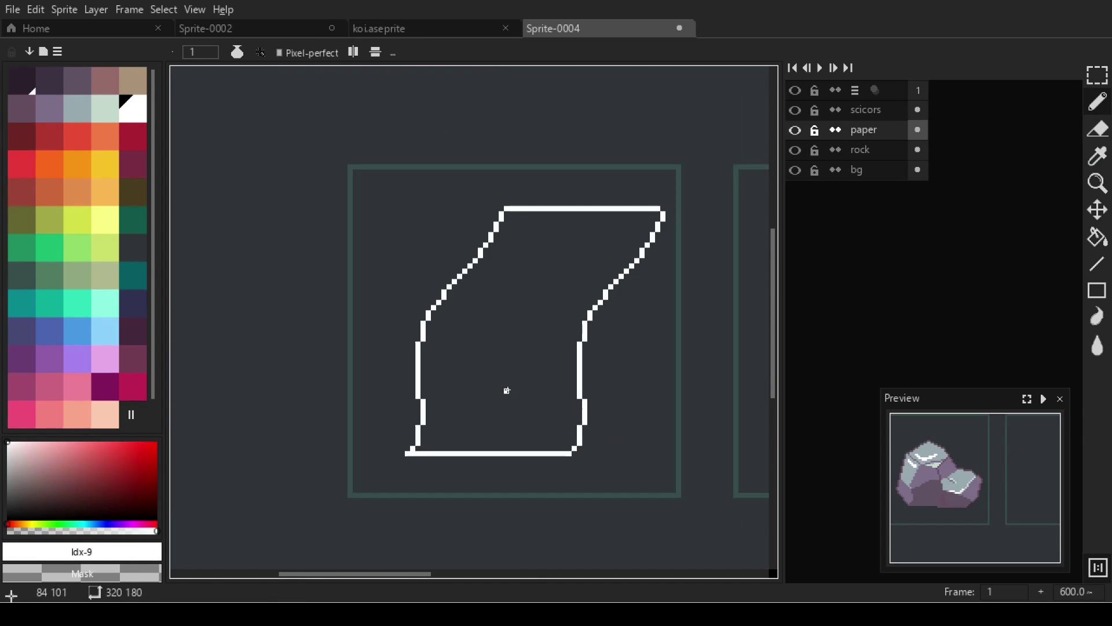
click(506, 391)
click(105, 414)
scroll(398, 283, up, 1)
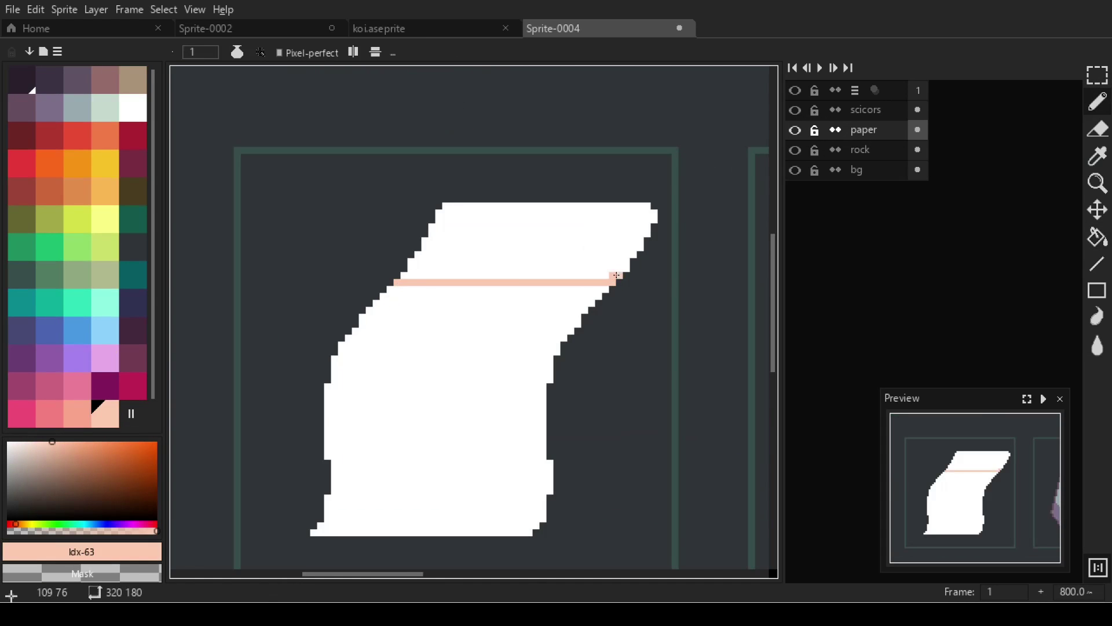
key(ctrl+z)
Draw #c7dcd0 fold lines across the sheet and fill the band near its bottom with the same colour.
click(105, 109)
drag(397, 282, 608, 276)
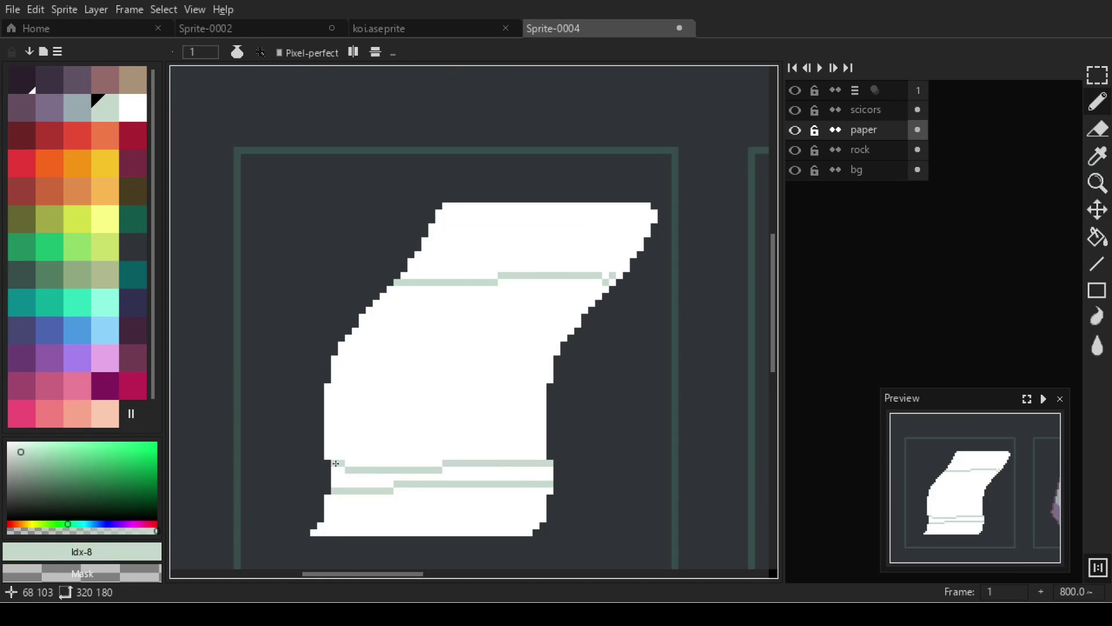
key(g)
click(336, 464)
Outline and fill a second #c7dcd0 shading band near the top of the sheet, cleaning its lower right end with white.
key(b)
drag(435, 234, 649, 226)
key(g)
click(447, 251)
alt+click(607, 281)
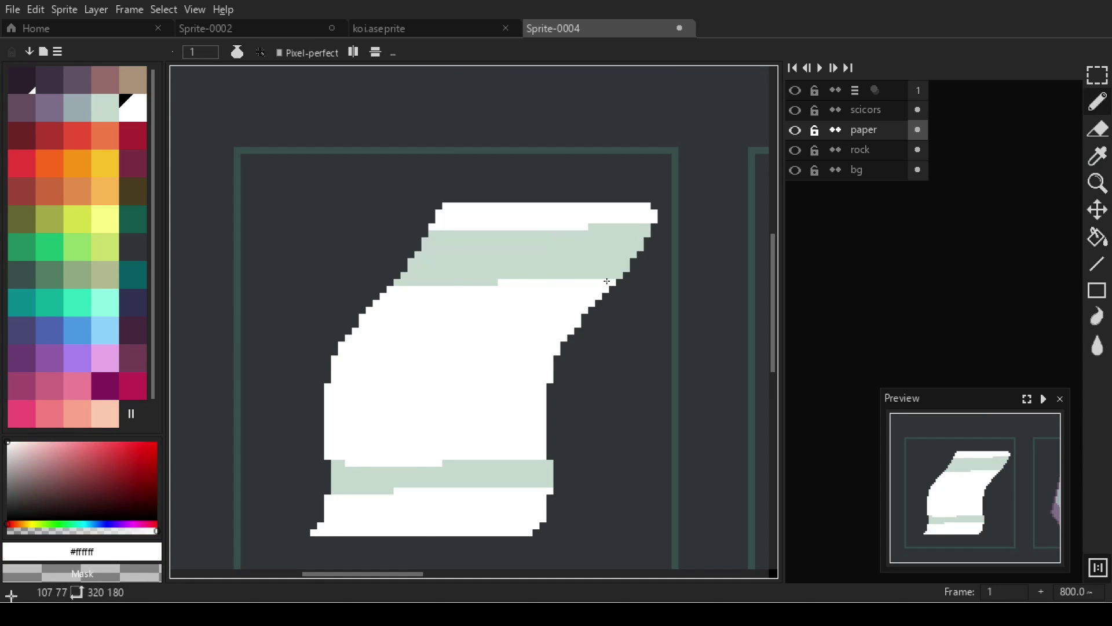
Refill all white areas of the paper with the pale pinkish white #f9e9e9.
scroll(608, 281, down, 3)
scroll(536, 327, up, 2)
click(113, 219)
key(g)
alt+click(482, 393)
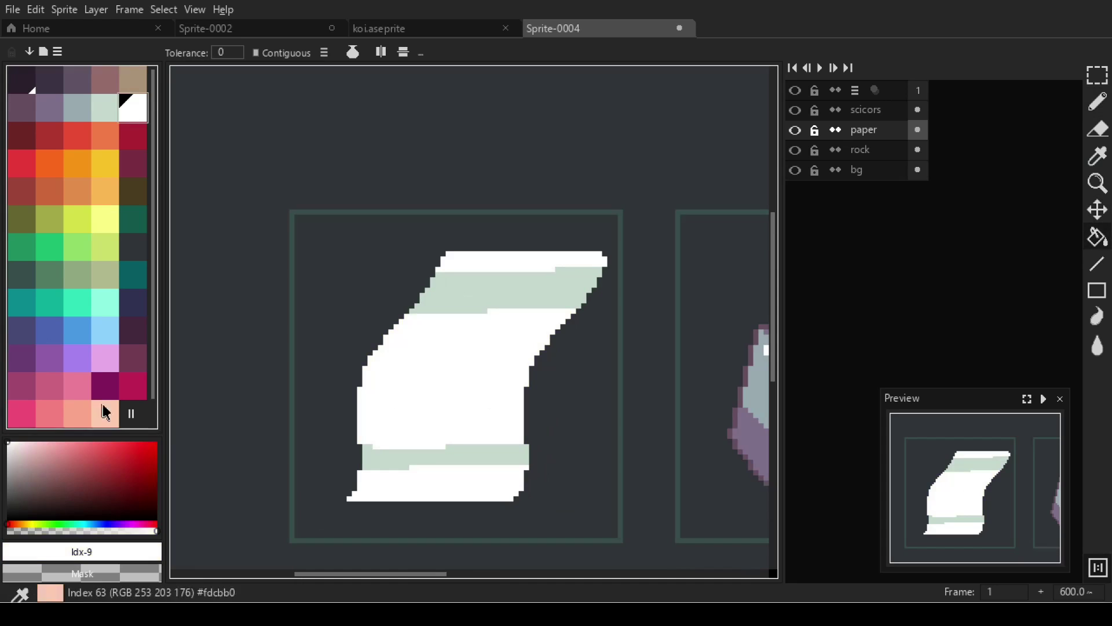
click(16, 444)
click(452, 360)
click(467, 489)
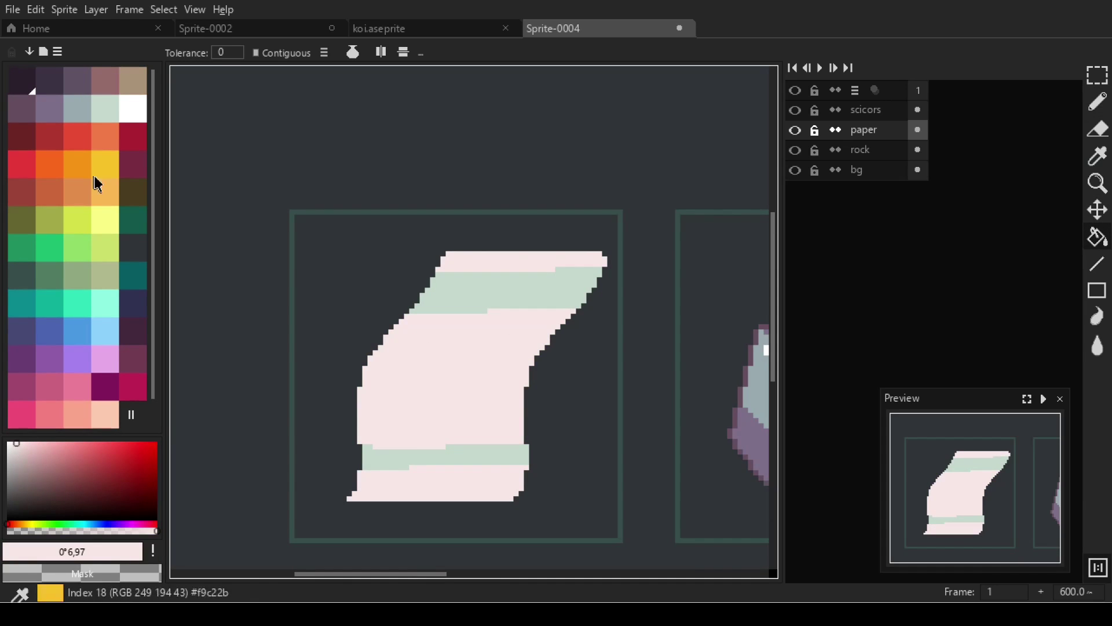
Refill both shading bands on the paper with peach #fdcbb0.
click(105, 414)
click(510, 290)
click(446, 457)
alt+click(521, 435)
scroll(525, 437, up, 1)
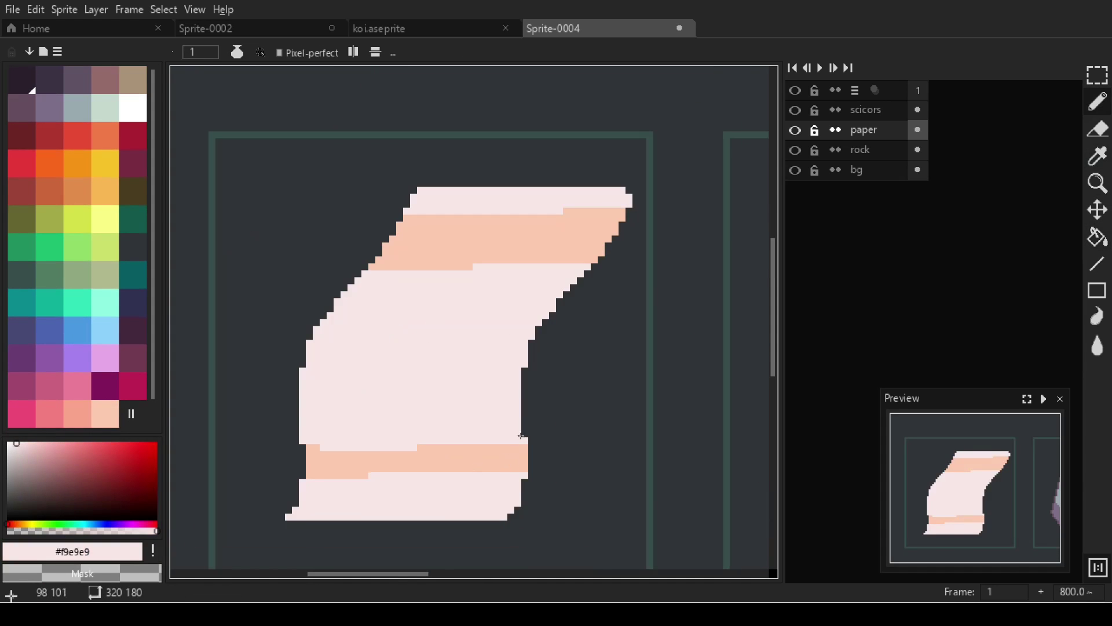
Draw rows of squiggly writing in dark mauve #694f62 across the upper half of the paper.
scroll(525, 523, down, 1)
scroll(492, 449, up, 1)
scroll(491, 449, down, 1)
scroll(491, 449, up, 1)
click(22, 107)
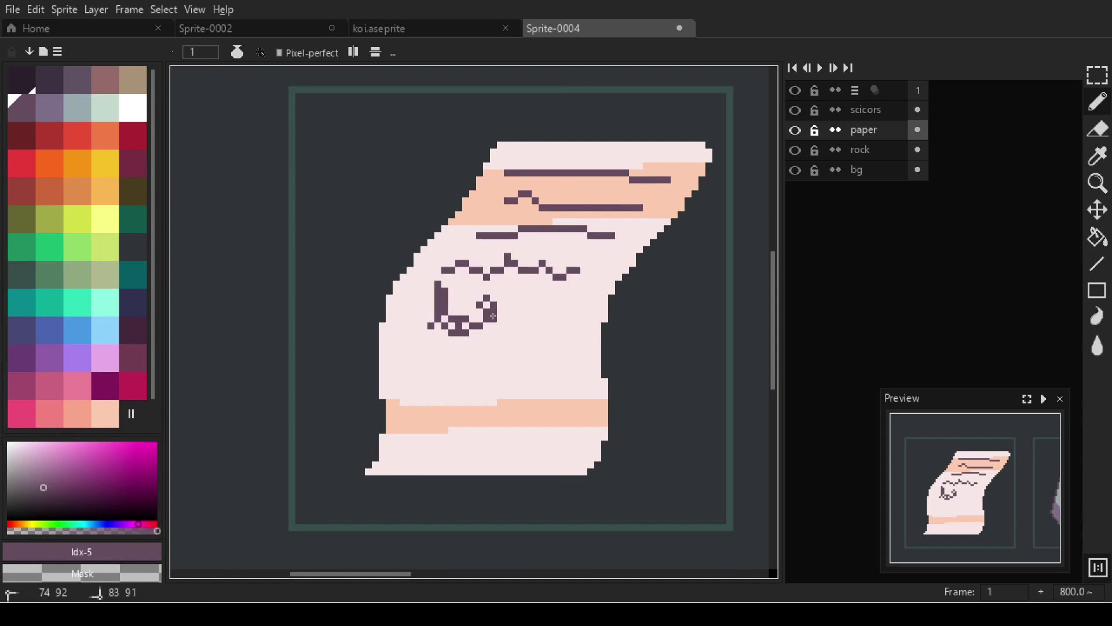
key(ctrl+z)
drag(418, 304, 453, 331)
key(ctrl+z)
drag(435, 429, 585, 444)
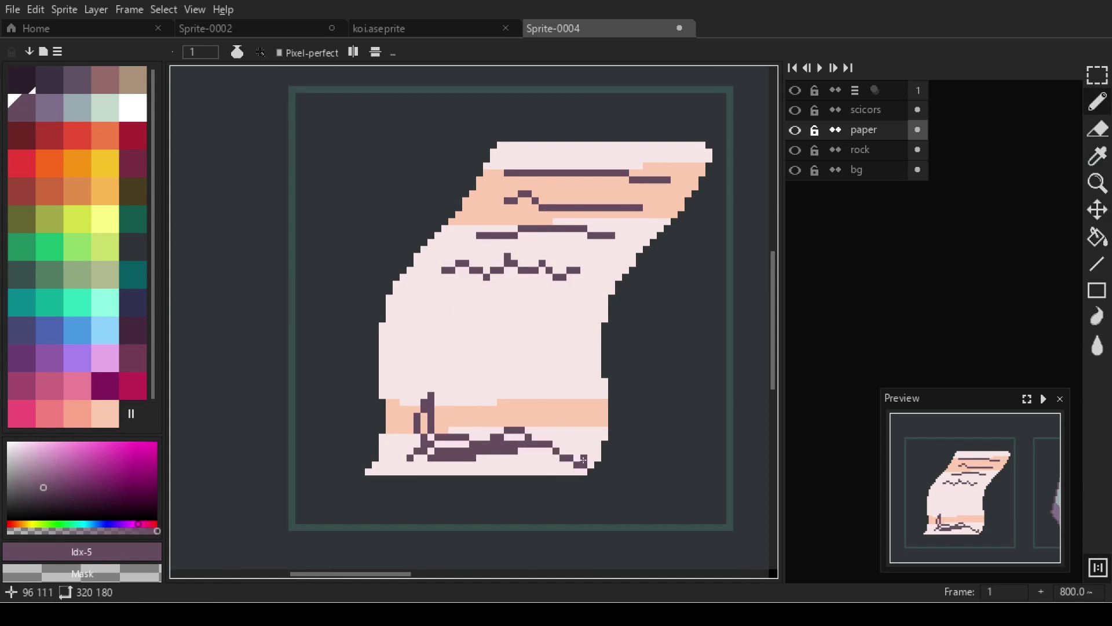
key(ctrl+z)
mouse_move(446, 408)
mouse_down()
mouse_move(472, 457)
mouse_move(541, 485)
mouse_up()
key(ctrl+z)
drag(423, 465, 502, 421)
key(ctrl+z)
Draw a handwritten-style signature in dark mauve #694f62 across the bottom of the paper.
mouse_move(429, 405)
mouse_down()
mouse_move(426, 460)
mouse_move(579, 475)
mouse_up()
key(ctrl+z)
drag(455, 293, 561, 295)
key(ctrl+z)
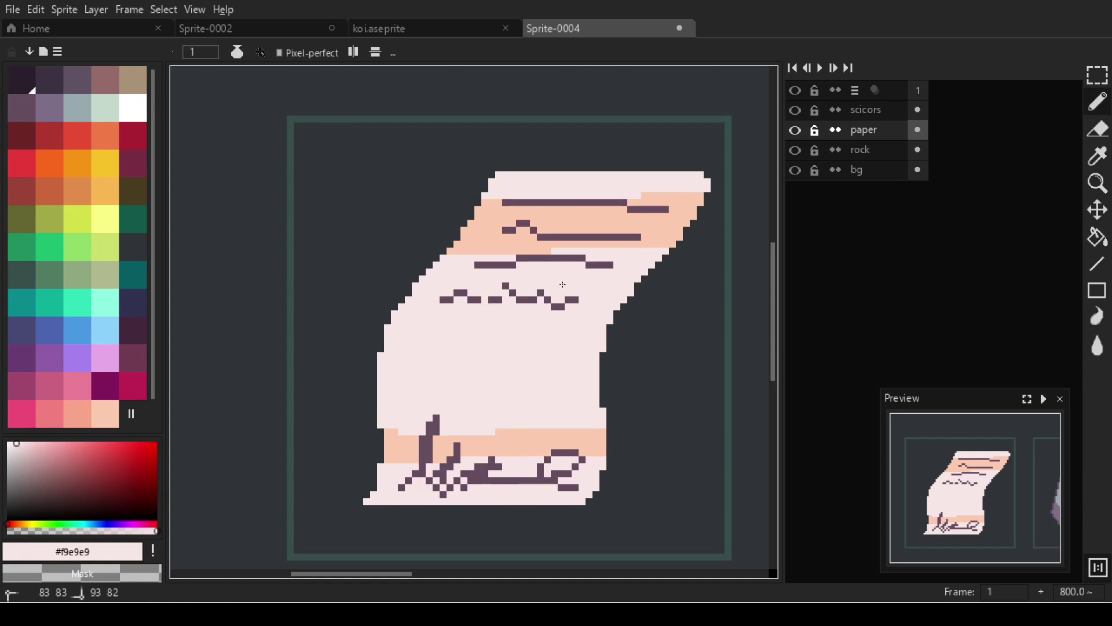
Add two more squiggly text rows above the signature and redraw the start of the paper's first text row.
drag(544, 377, 506, 454)
alt+click(481, 271)
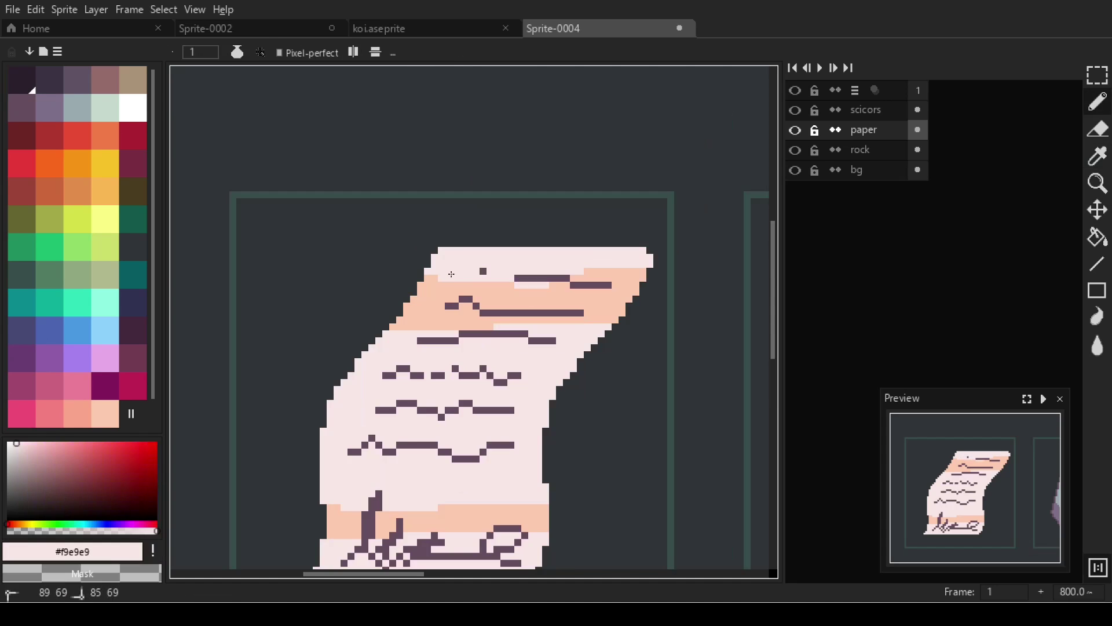
alt+click(530, 297)
scroll(493, 369, down, 1)
scroll(493, 370, up, 3)
Soften the edges of both peach bands with rows of semi-transparent #fdcbb0.
alt+click(413, 464)
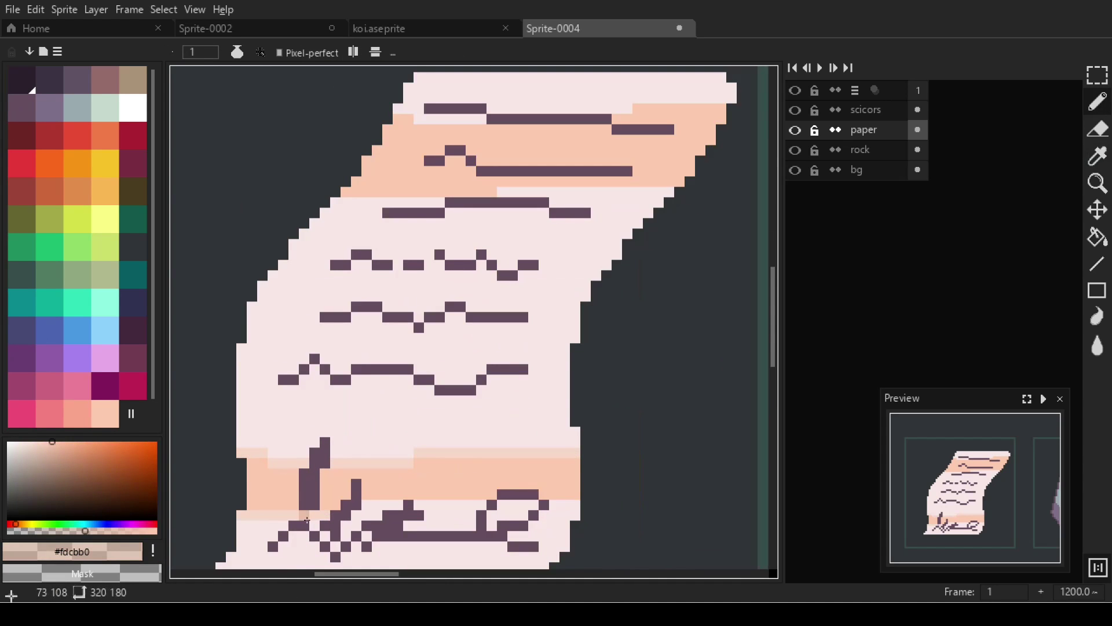
scroll(480, 281, up, 5)
scroll(628, 296, right, 2)
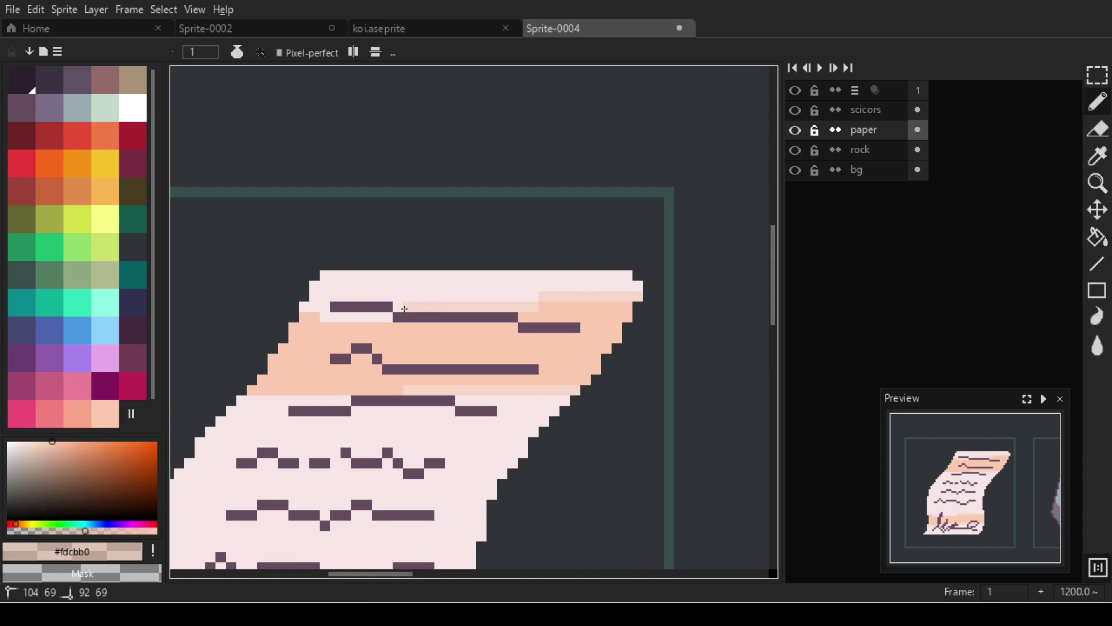
Widen the semi-transparent #fdcbb0 transition along the upper edge of the lower peach band.
scroll(396, 306, down, 4)
scroll(414, 394, up, 4)
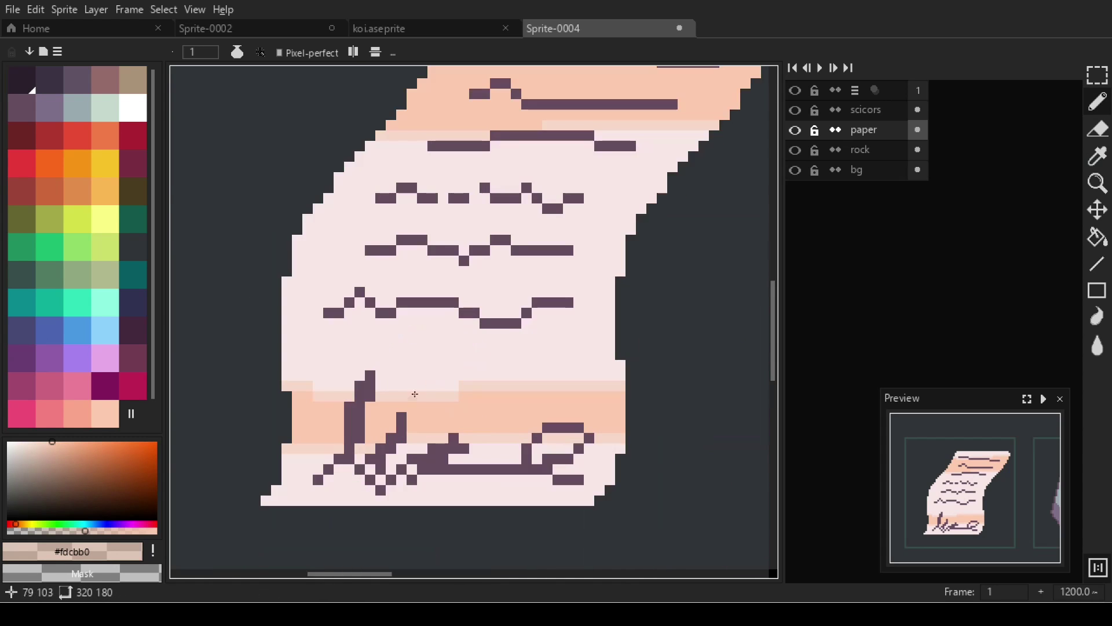
drag(380, 375, 537, 374)
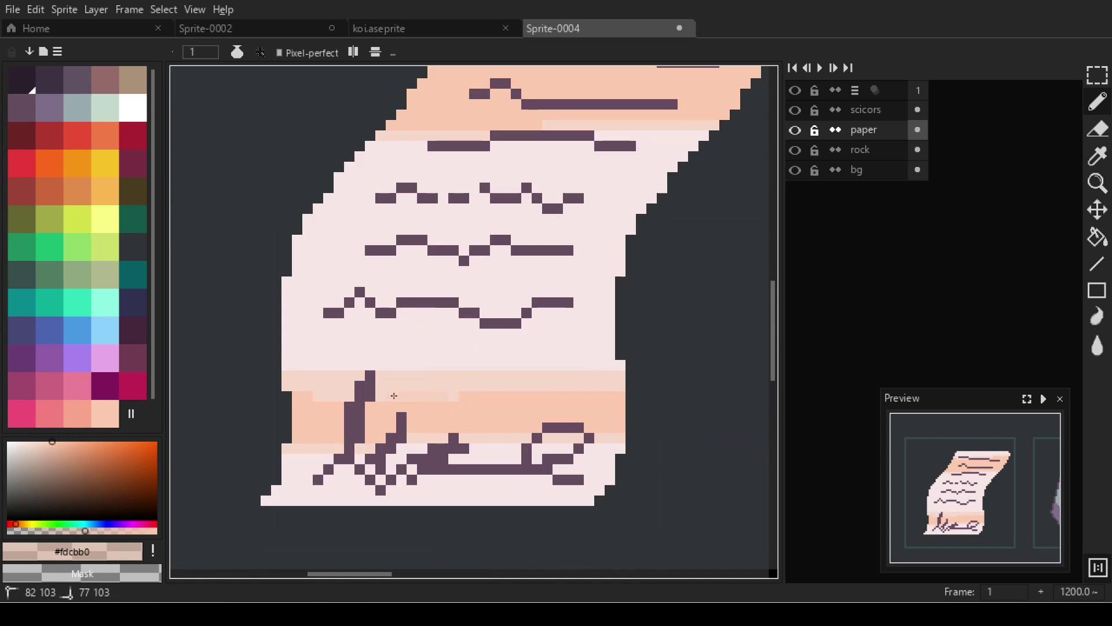
scroll(554, 355, down, 4)
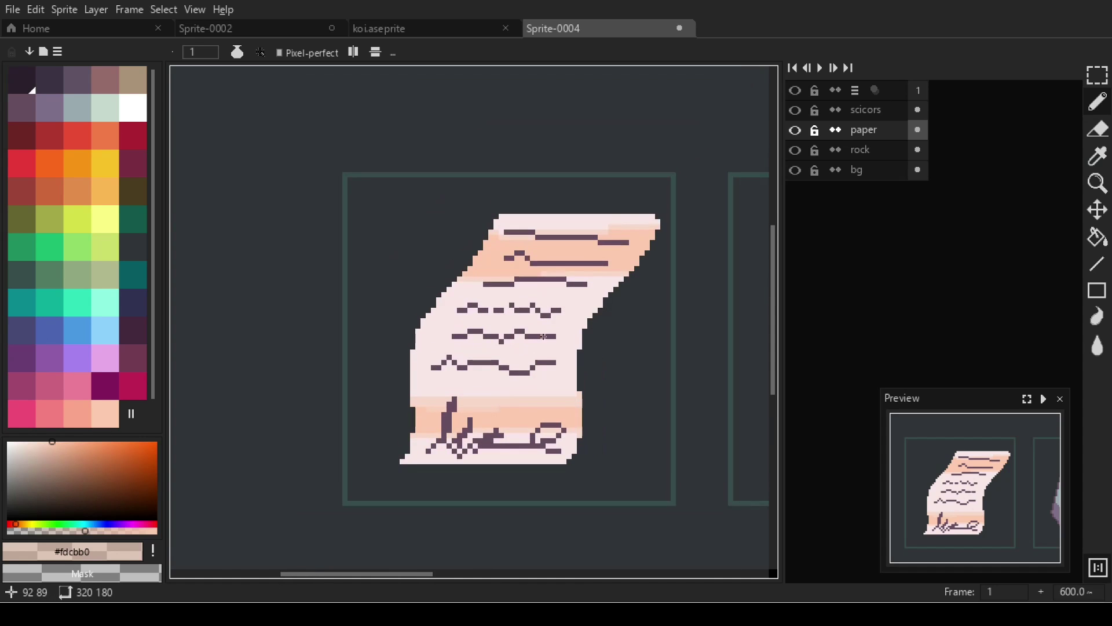
Try recolouring all the writing on the paper with lighter palette colours such as #7f708a.
scroll(420, 350, up, 5)
key(g)
scroll(421, 350, down, 5)
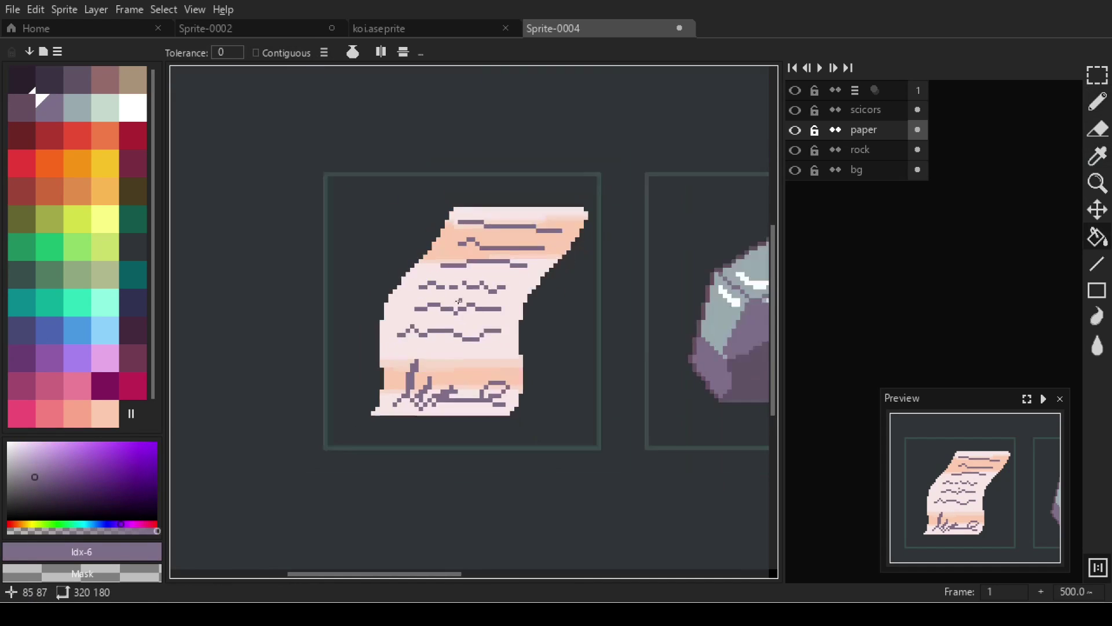
scroll(472, 319, up, 4)
click(76, 108)
click(521, 252)
key(ctrl+z)
key(ctrl+z)
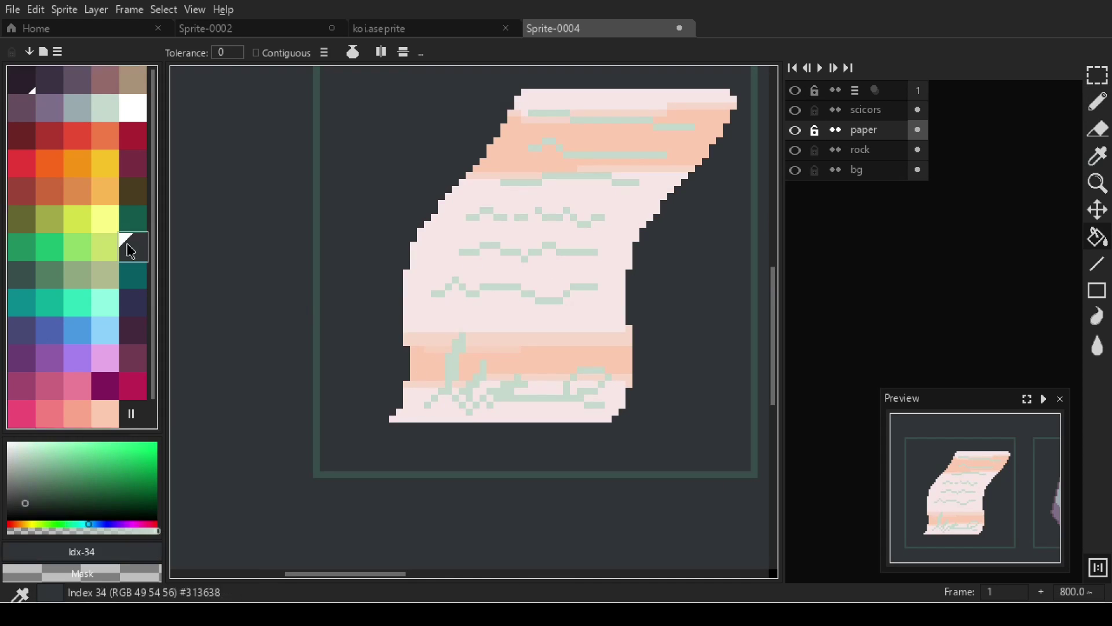
Set up the scicors layer for drawing in the empty right frame with a #9babb2 pencil and left-right mirror symmetry.
scroll(623, 331, down, 3)
scroll(496, 368, right, 5)
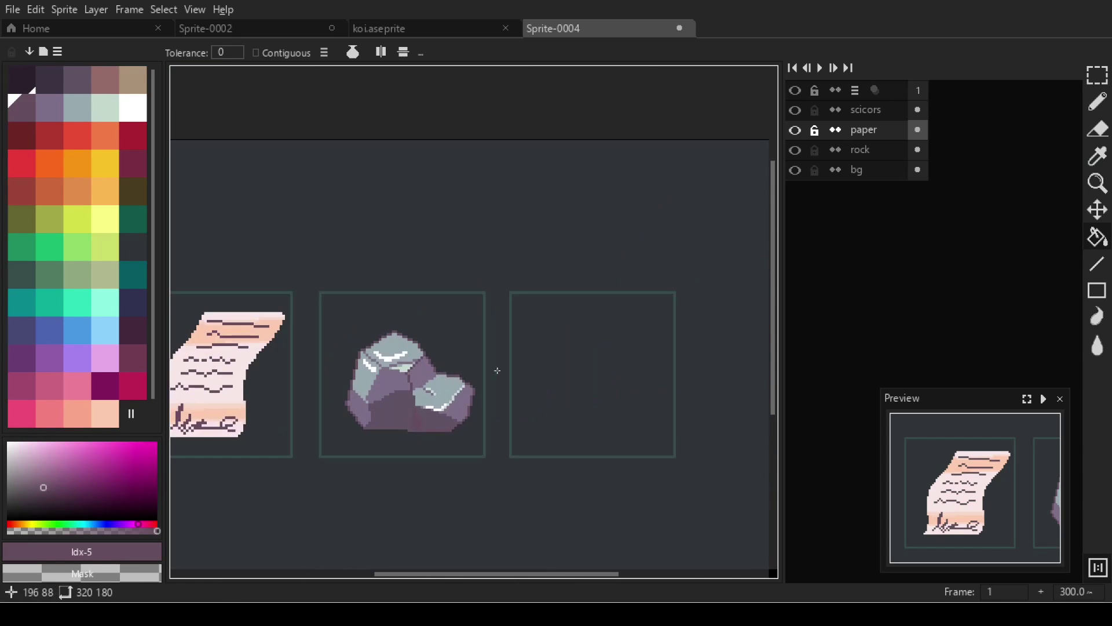
click(863, 110)
scroll(541, 392, up, 4)
click(77, 108)
key(b)
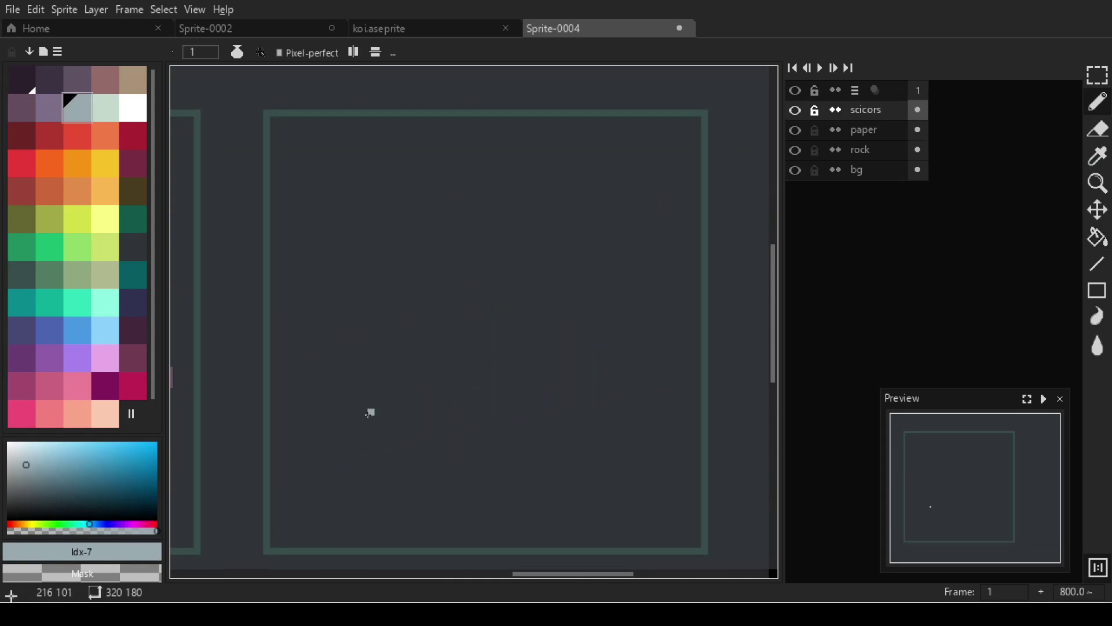
click(353, 52)
Draw the mirrored #9babb2 outline of open scissors with two long blades, a central pivot and rounded handle loops.
scroll(410, 169, down, 5)
scroll(404, 313, up, 7)
mouse_move(336, 447)
mouse_down()
mouse_move(405, 313)
mouse_move(281, 168)
mouse_move(359, 446)
mouse_up()
key(ctrl+z)
drag(399, 313, 387, 347)
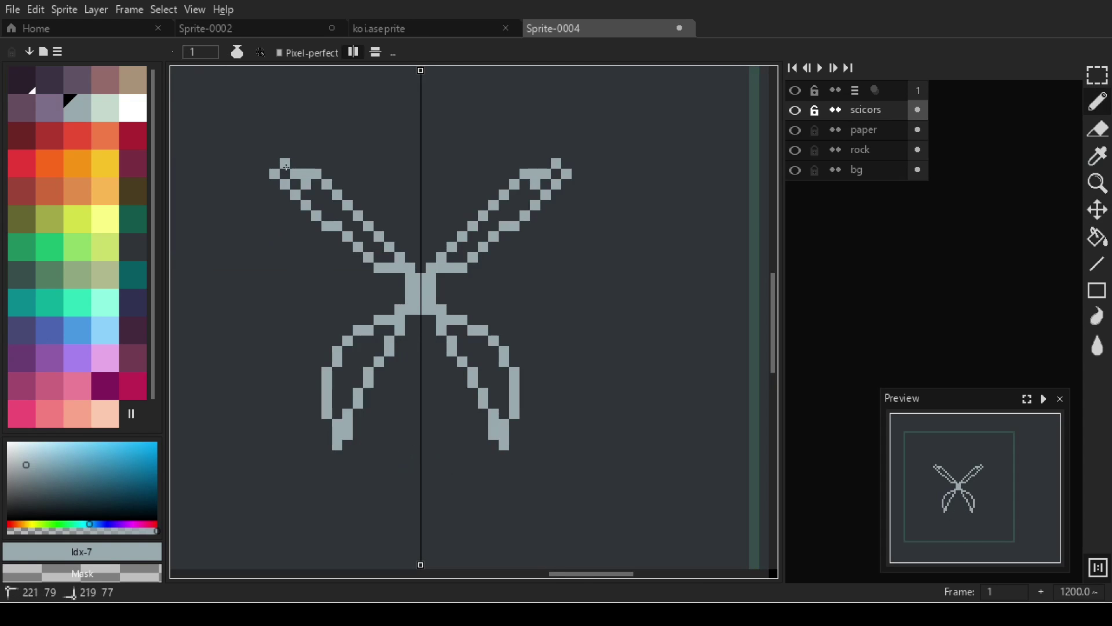
drag(337, 419, 359, 407)
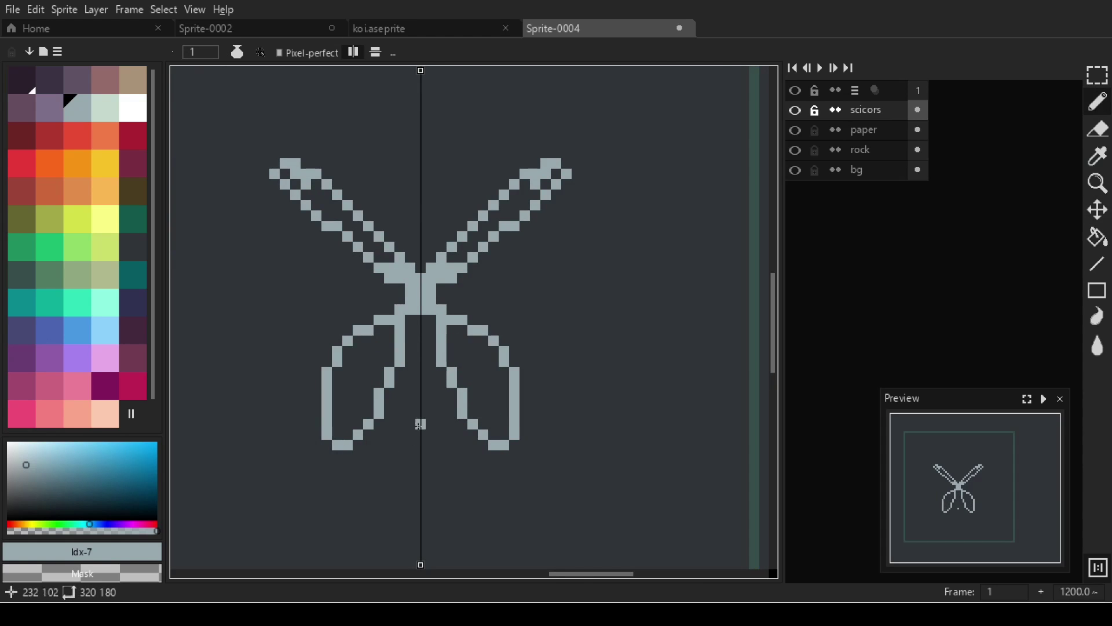
Fill both blade tips solid with #9babb2 and open a small hole at the scissors' pivot.
scroll(450, 255, down, 3)
scroll(445, 234, up, 4)
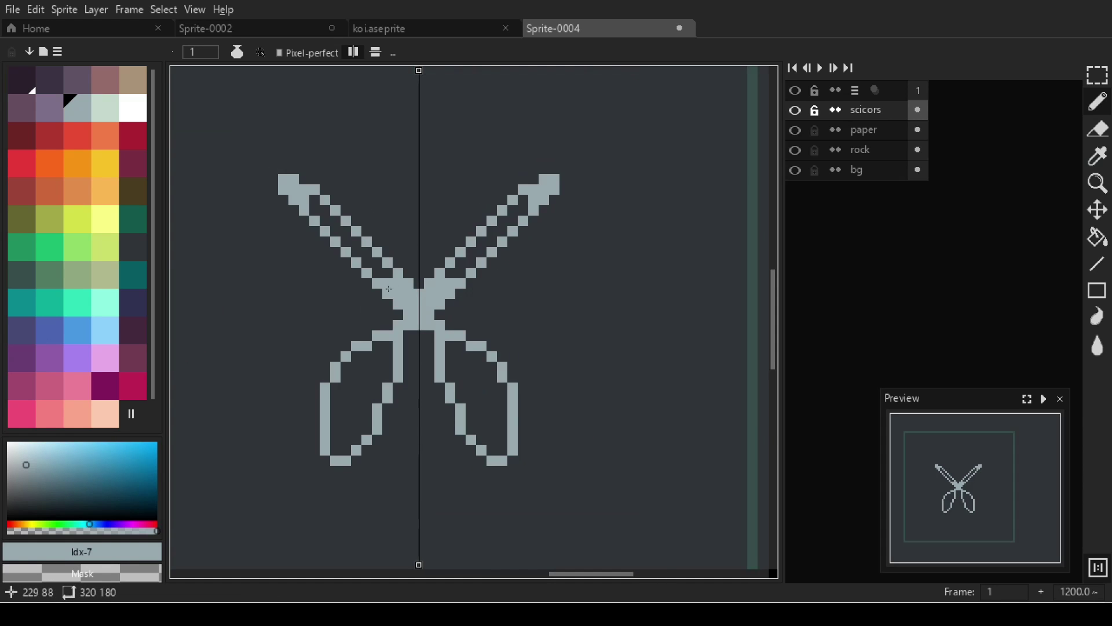
scroll(410, 359, down, 4)
scroll(410, 359, down, 1)
Recolour both handle loops with #7f708a and thicken their outlines to about two pixels.
scroll(510, 336, up, 5)
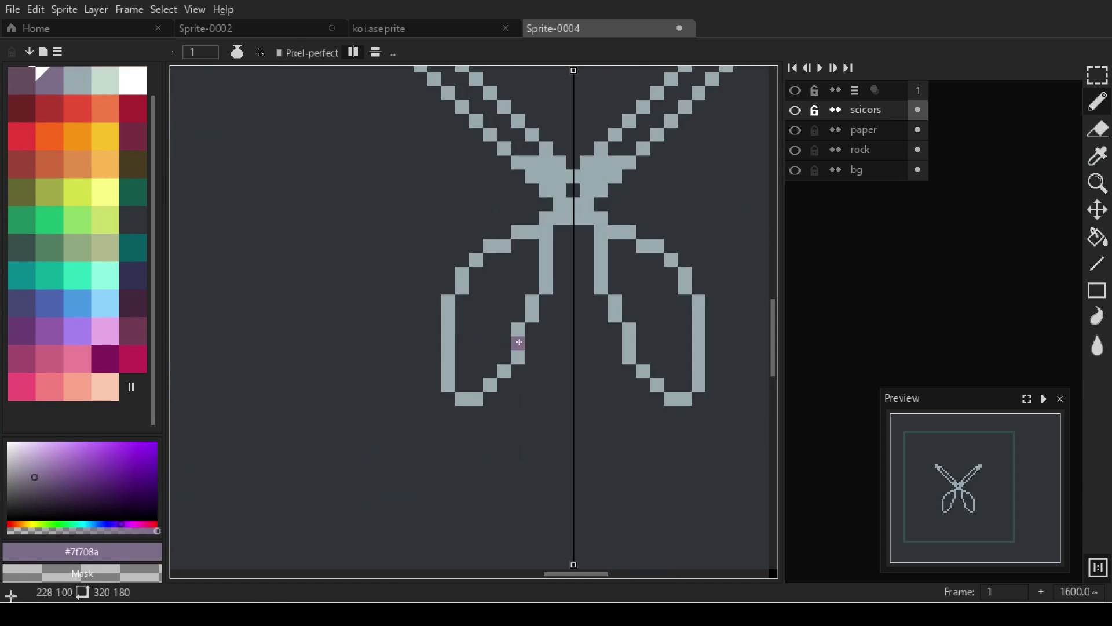
drag(519, 360, 558, 218)
mouse_move(453, 299)
mouse_down()
mouse_move(479, 384)
mouse_move(509, 339)
mouse_move(438, 295)
mouse_up()
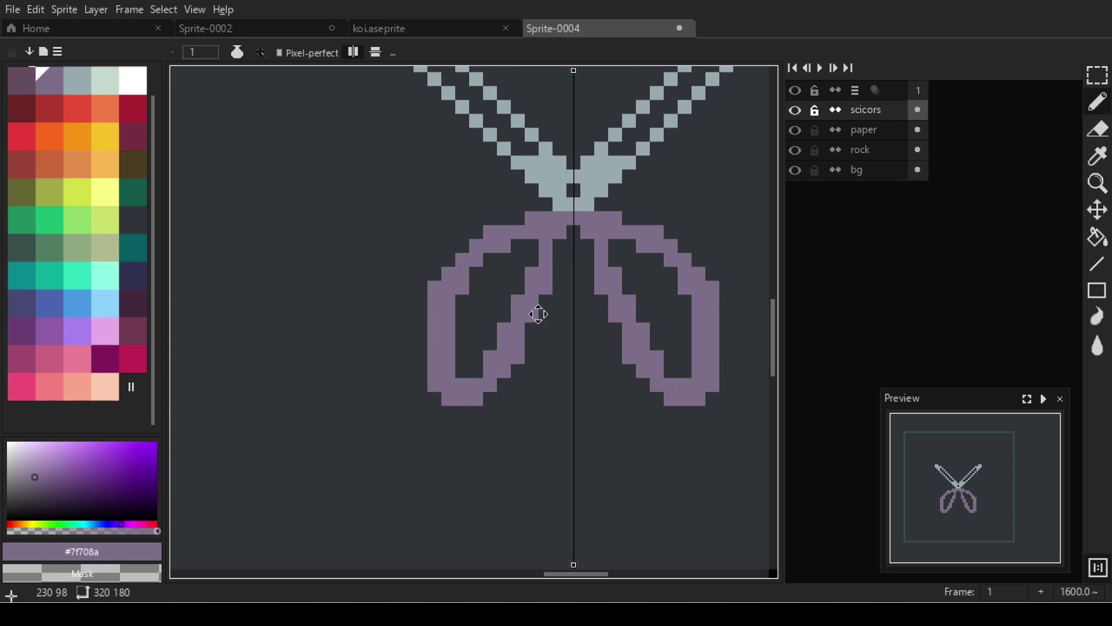
Fill the hollow interiors of both scissor blades with solid #9babb2.
drag(538, 314, 461, 322)
scroll(462, 322, down, 2)
scroll(420, 342, up, 2)
alt+click(419, 343)
key(g)
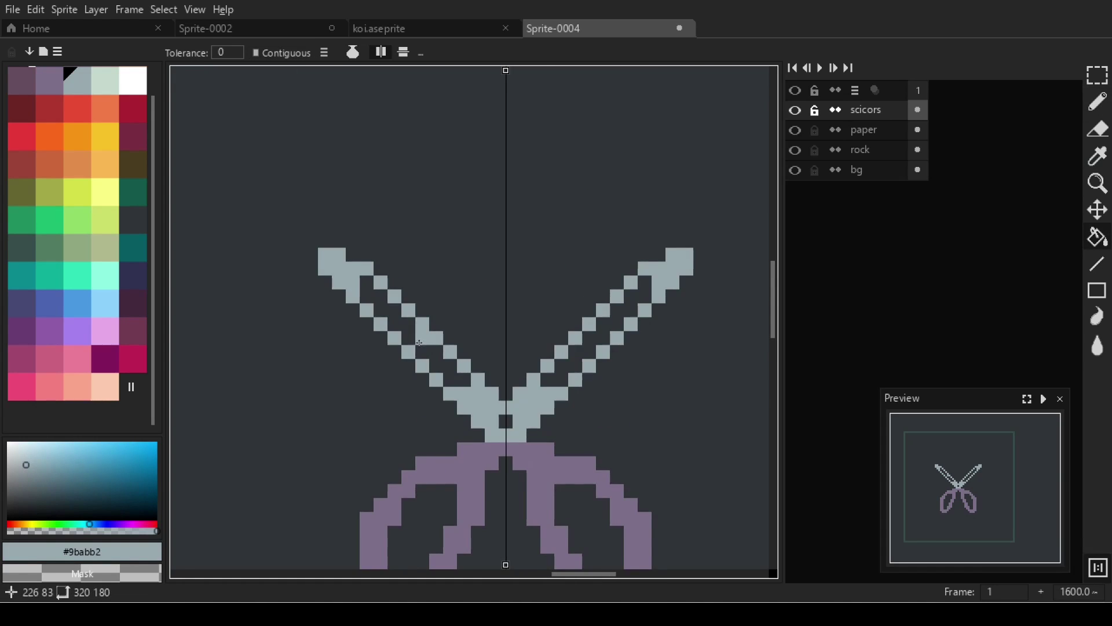
click(419, 342)
Try filling both blades entirely with the lighter #c7dcd0.
scroll(420, 342, down, 3)
scroll(477, 207, up, 2)
key(bracketright)
click(401, 164)
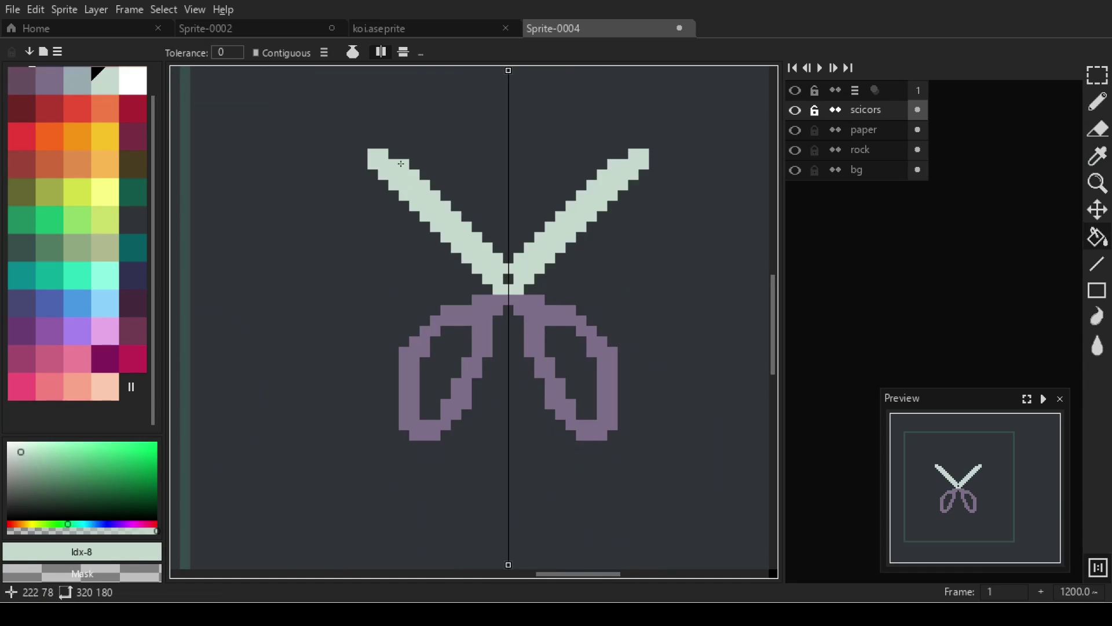
key(ctrl+z)
Highlight the upper edges of both blades with #c7dcd0, adding white pixels at the tips.
key(b)
drag(411, 172, 498, 257)
click(399, 163)
click(414, 174)
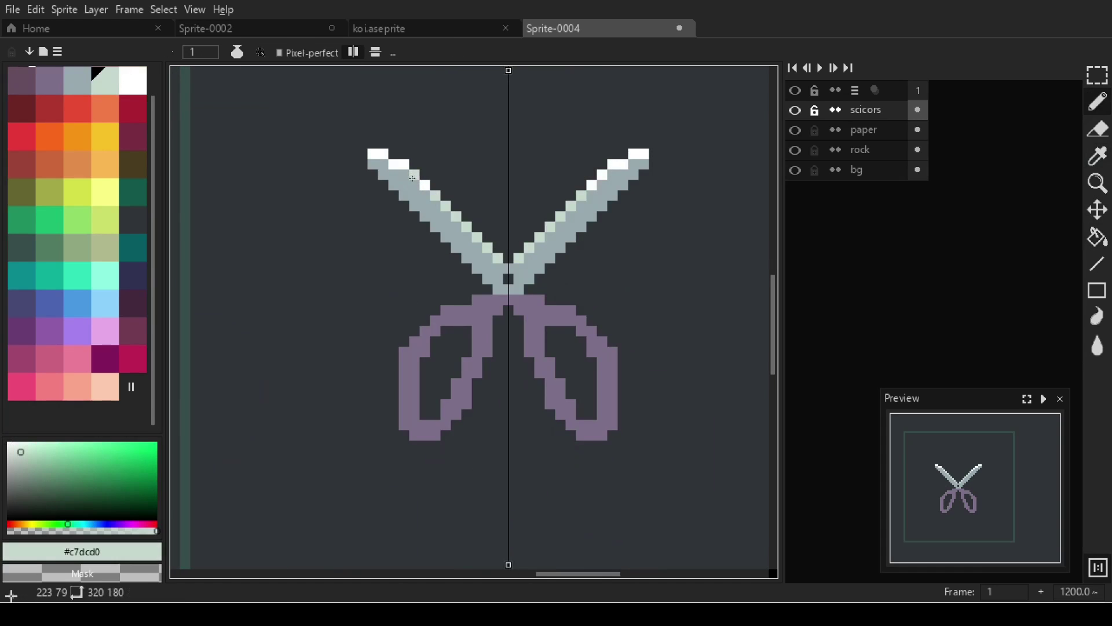
Shade the inner edges and the upper outer curves of both handle loops with #694f62.
scroll(351, 300, up, 2)
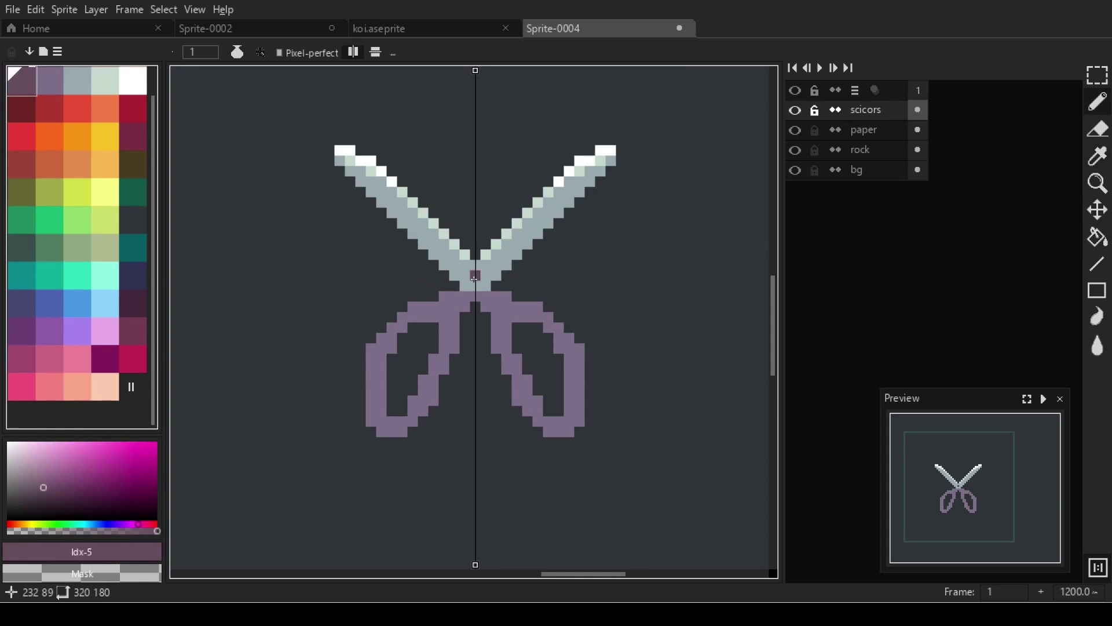
click(20, 79)
click(383, 416)
click(396, 389)
click(409, 360)
drag(378, 296, 410, 291)
drag(326, 355, 326, 451)
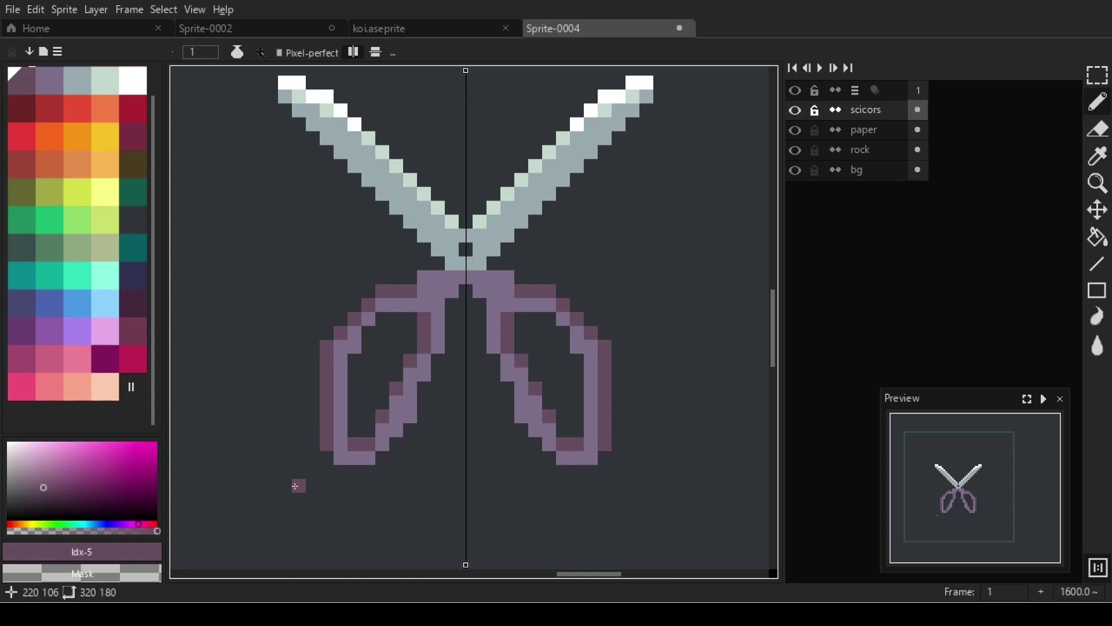
key(ctrl+z)
Try brighter purple palette colours such as #905ea9 on the scissor handles.
click(69, 199)
click(100, 334)
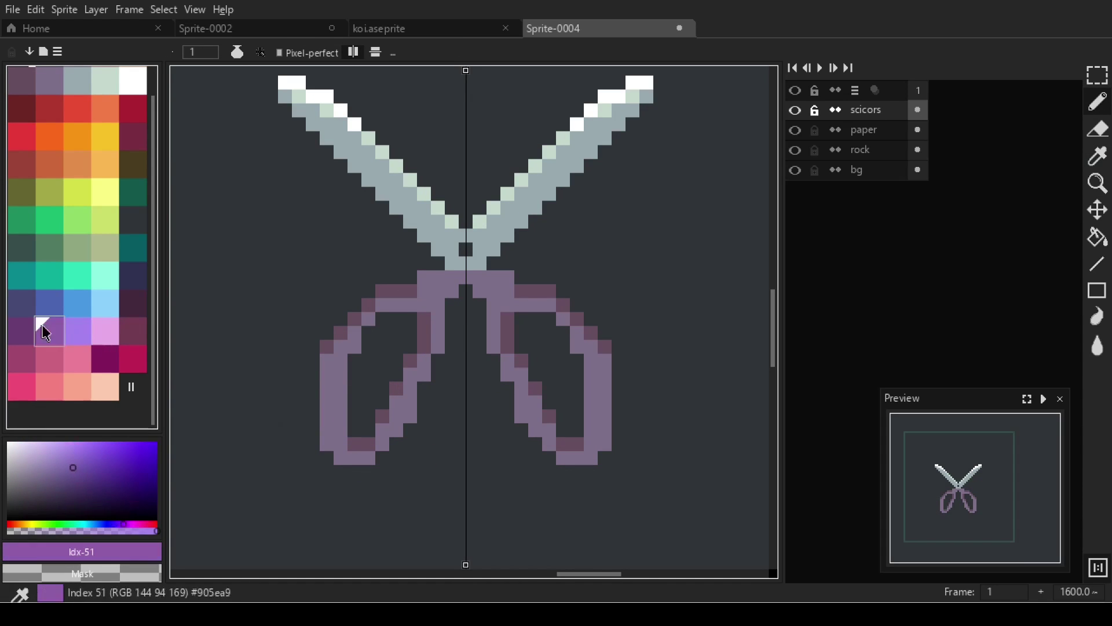
drag(328, 443, 314, 385)
key(ctrl+z)
key(9)
key(ctrl+z)
Darken the middle of the join between the two handles with #694f62, drawing without mirror symmetry.
scroll(338, 354, up, 2)
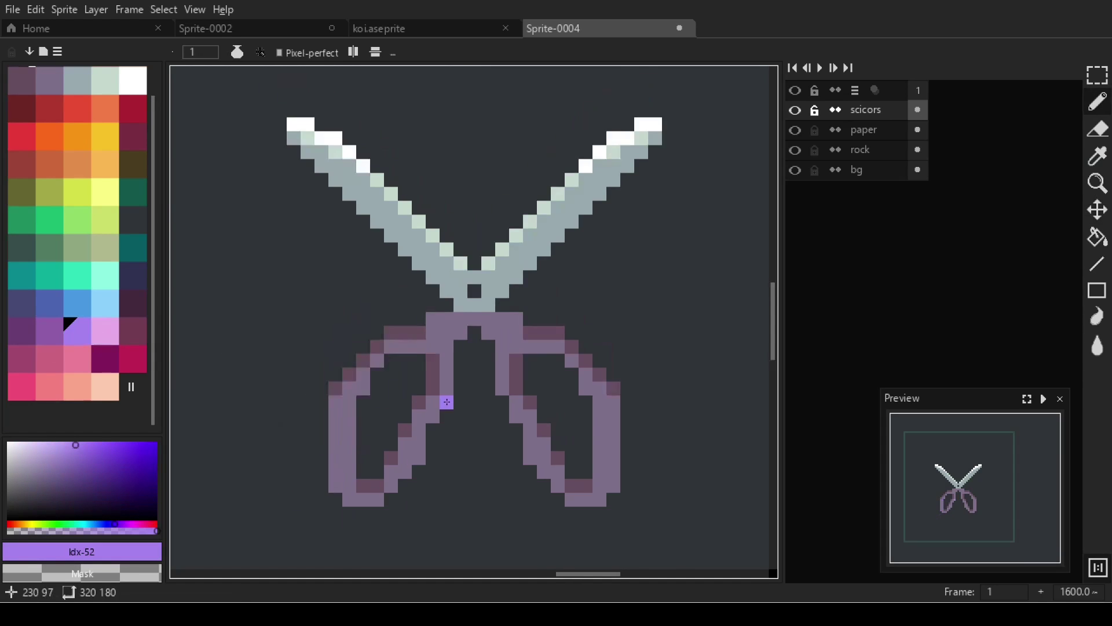
scroll(469, 313, up, 2)
alt+click(479, 311)
scroll(470, 313, down, 4)
scroll(459, 419, up, 4)
key(ctrl+z)
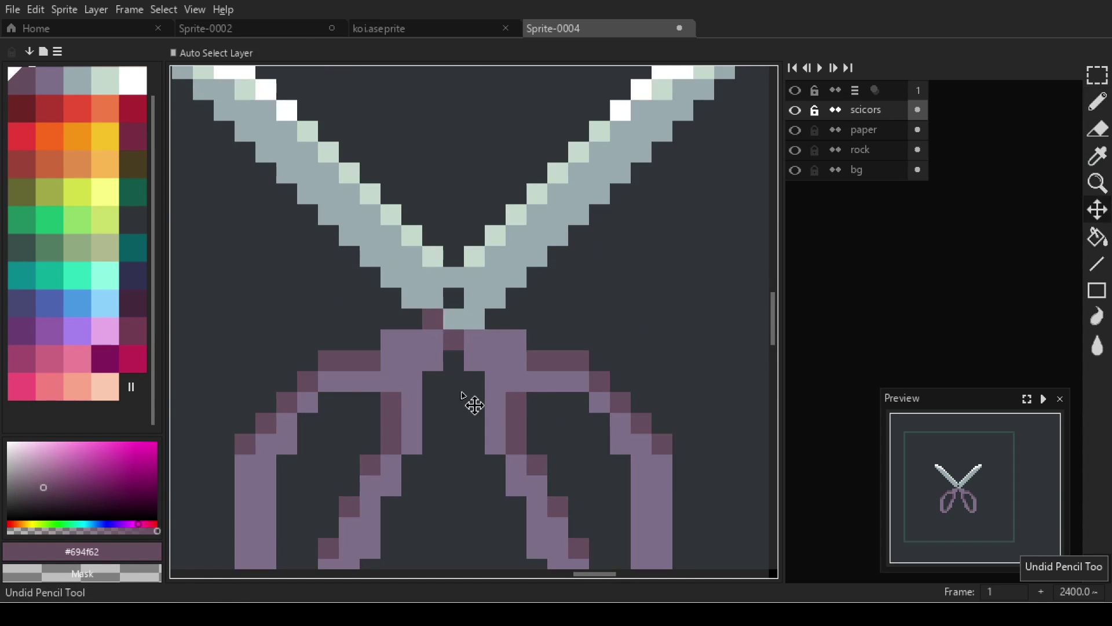
Mark the overlap of the blades on the left of the pivot with a few #7f708a pixels.
scroll(463, 405, down, 2)
scroll(405, 394, up, 2)
alt+click(389, 393)
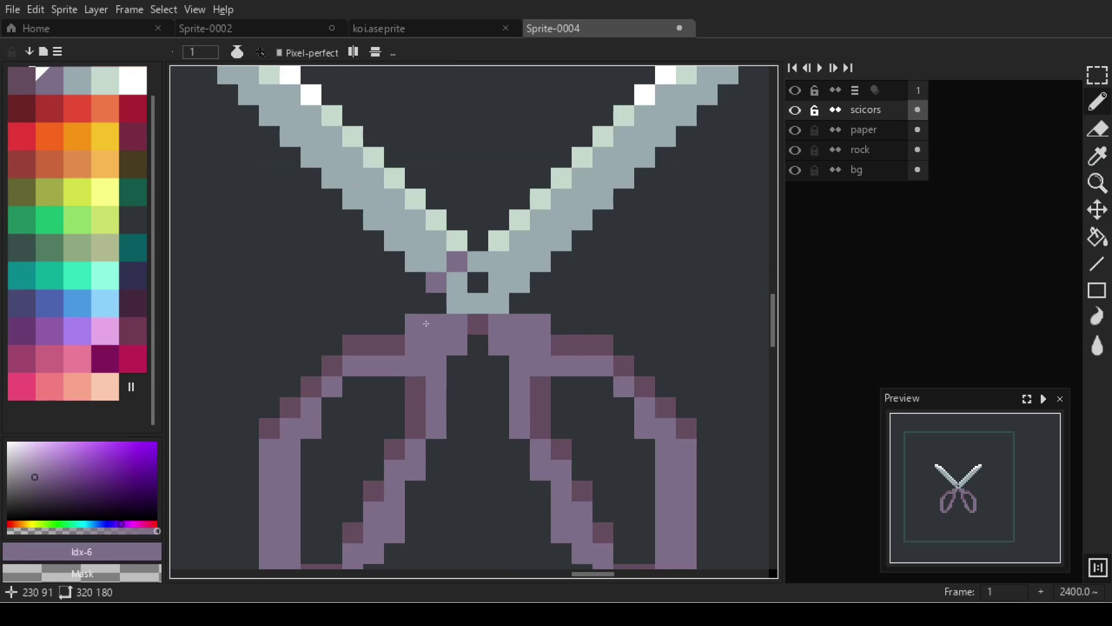
click(436, 304)
Draw a #694f62 shadow line along the top of the handle join, just below the blades.
scroll(440, 324, down, 2)
scroll(463, 324, up, 3)
alt+click(459, 322)
mouse_move(377, 322)
mouse_down()
mouse_move(475, 470)
mouse_move(444, 419)
mouse_move(544, 347)
mouse_up()
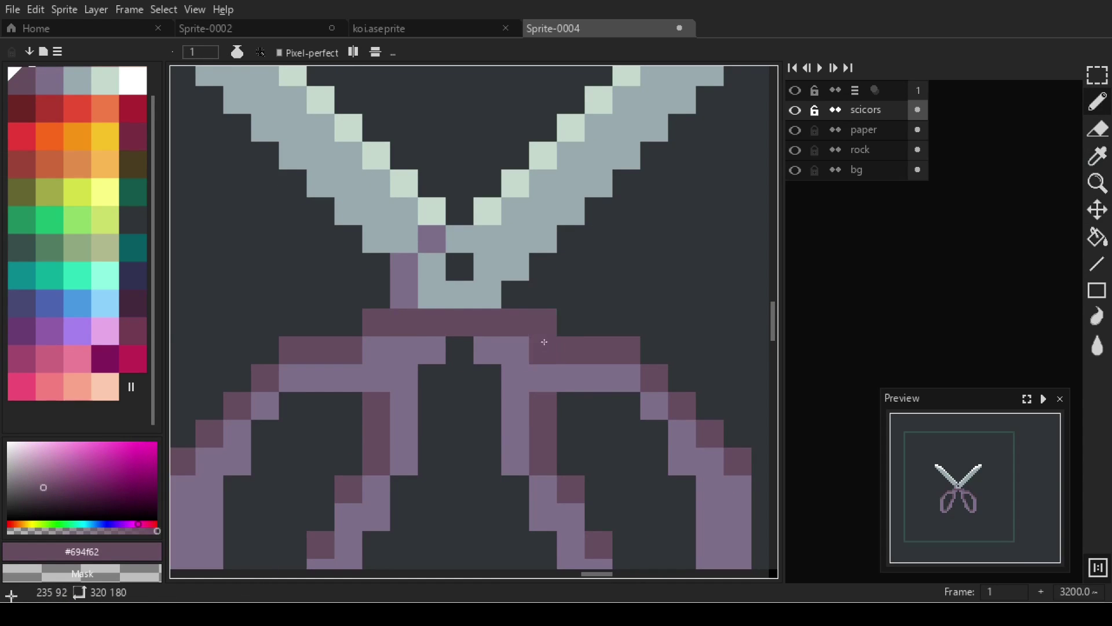
Refine the overlap pixels beside the pivot, trying #694f62 and settling on #7f708a.
scroll(543, 342, down, 1)
click(319, 406)
click(57, 84)
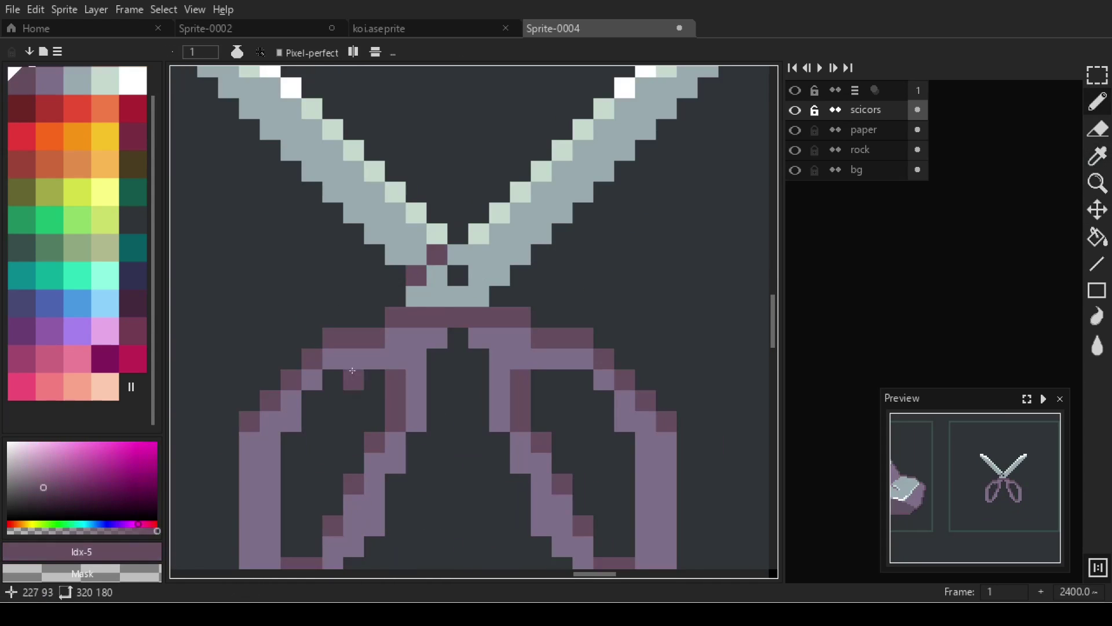
scroll(353, 421, down, 3)
scroll(463, 347, up, 4)
key(])
key(])
scroll(560, 318, down, 2)
key([)
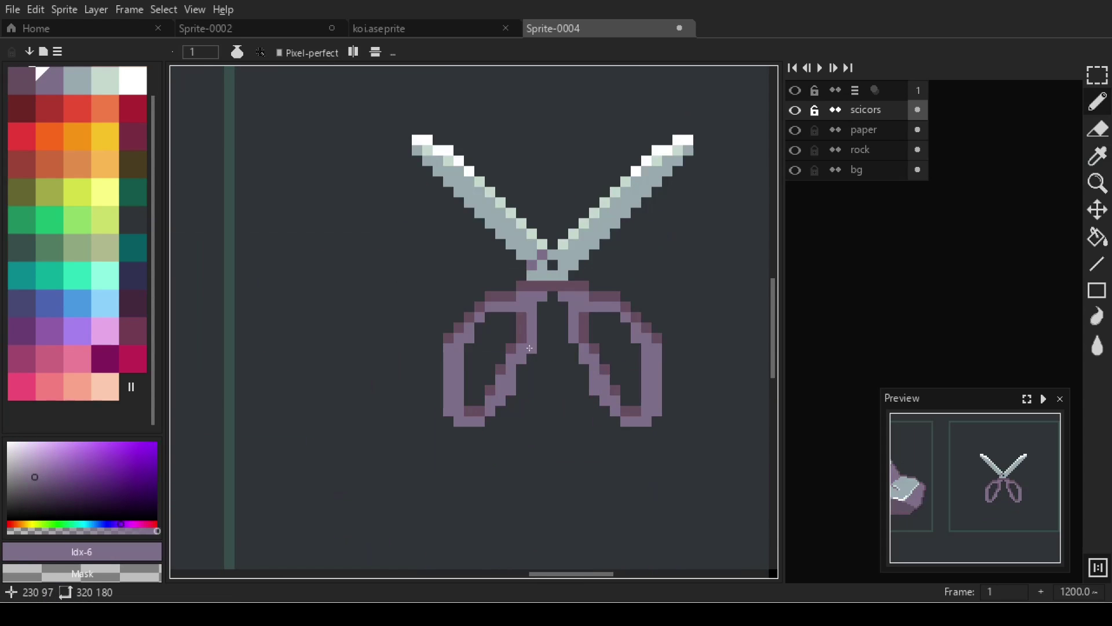
Soften the bends in the middle lines of writing on the paper with #7f708a pixels.
scroll(533, 351, down, 6)
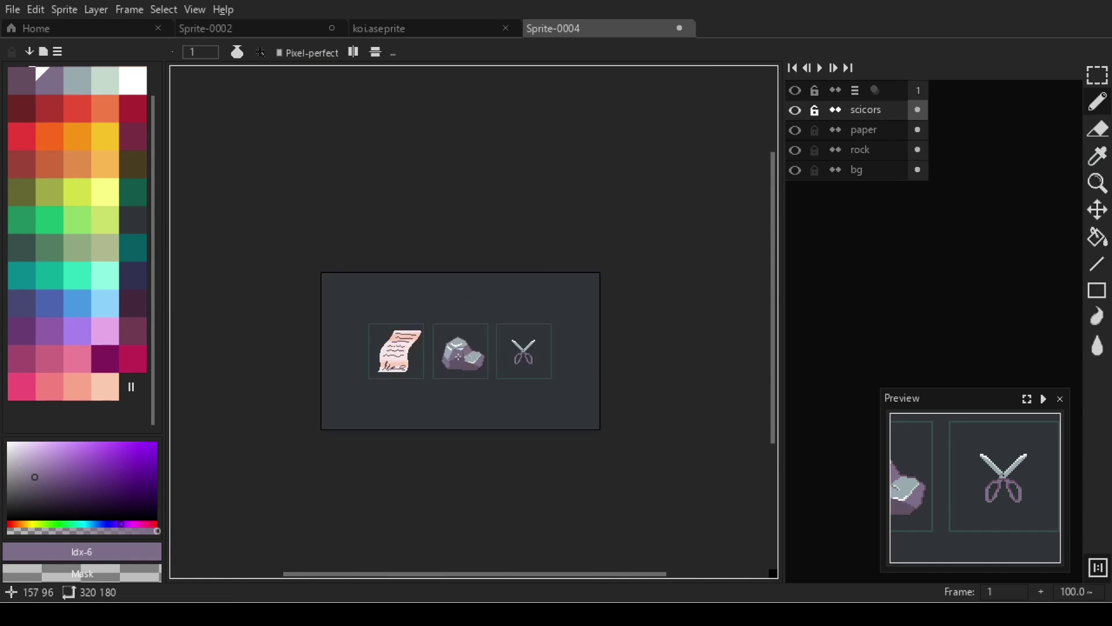
scroll(396, 358, up, 8)
key(])
scroll(278, 244, up, 2)
click(281, 241)
click(367, 268)
click(502, 244)
click(447, 271)
scroll(580, 266, down, 2)
click(662, 270)
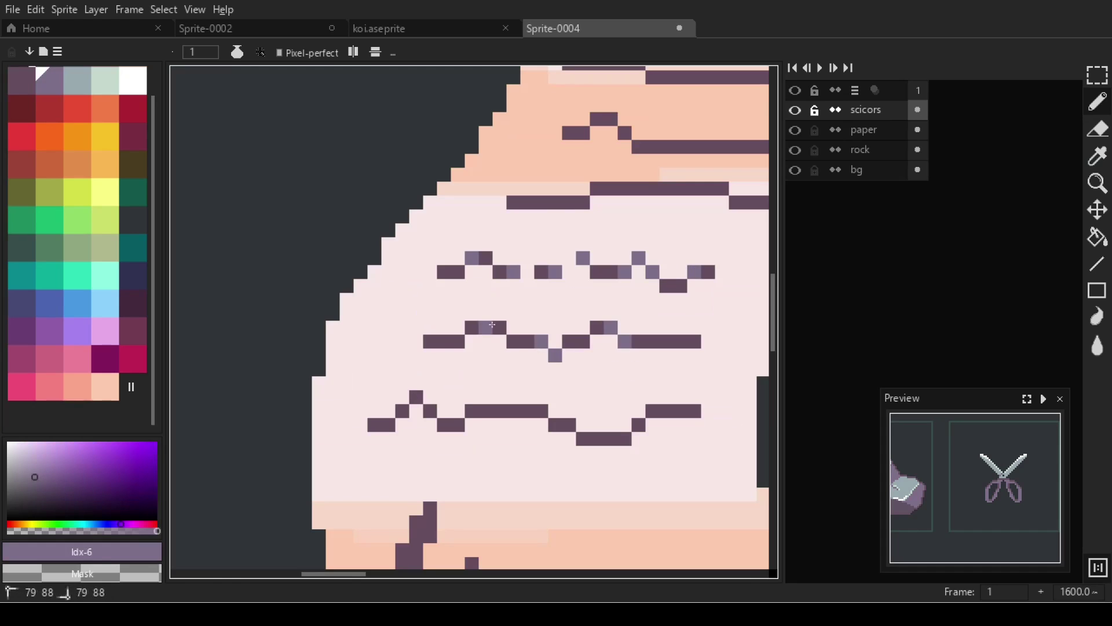
Soften the first line below the upper peach band and the lowest body line with #7f708a.
scroll(556, 400, down, 1)
scroll(561, 378, up, 1)
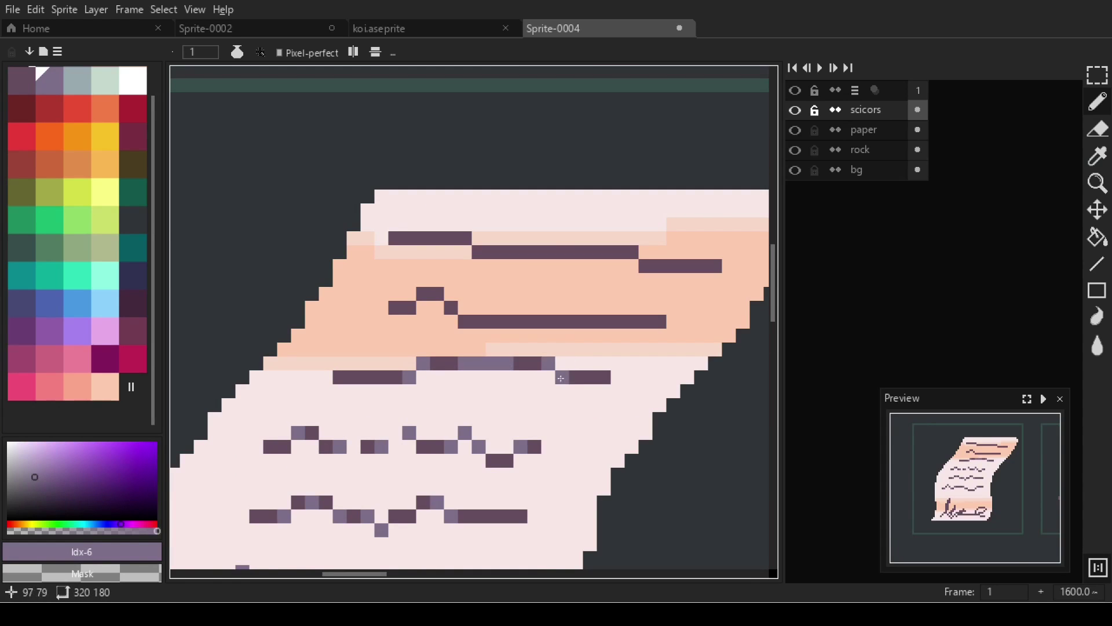
scroll(631, 254, down, 1)
key(ctrl+z)
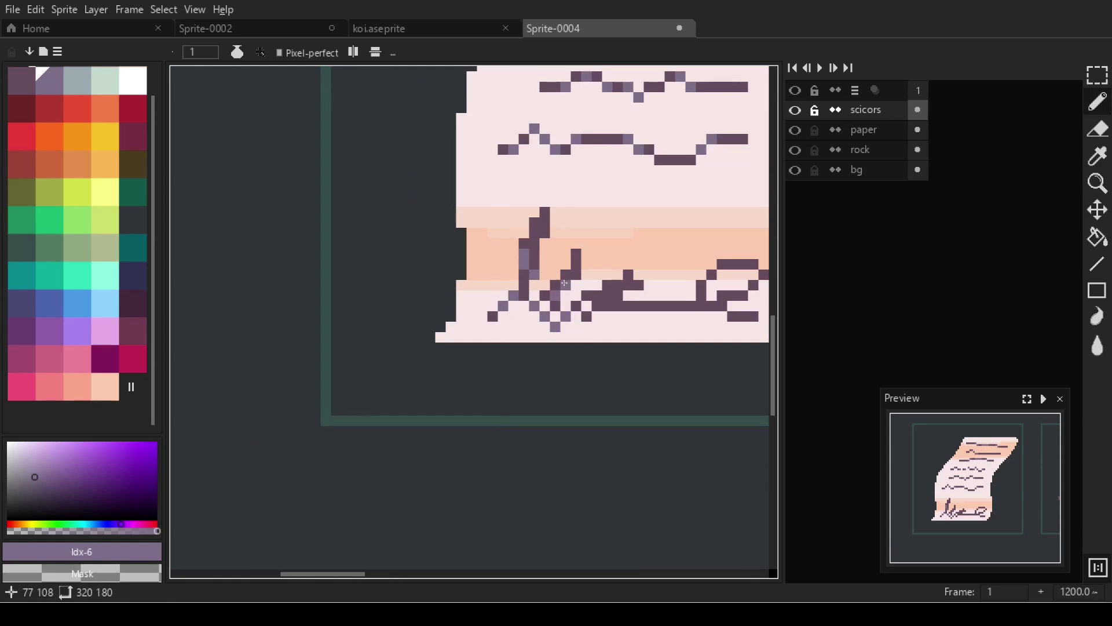
Soften the strokes of the signature and the writing in the upper peach band with #7f708a.
scroll(594, 365, up, 1)
scroll(594, 366, down, 2)
scroll(405, 232, up, 2)
scroll(453, 313, down, 5)
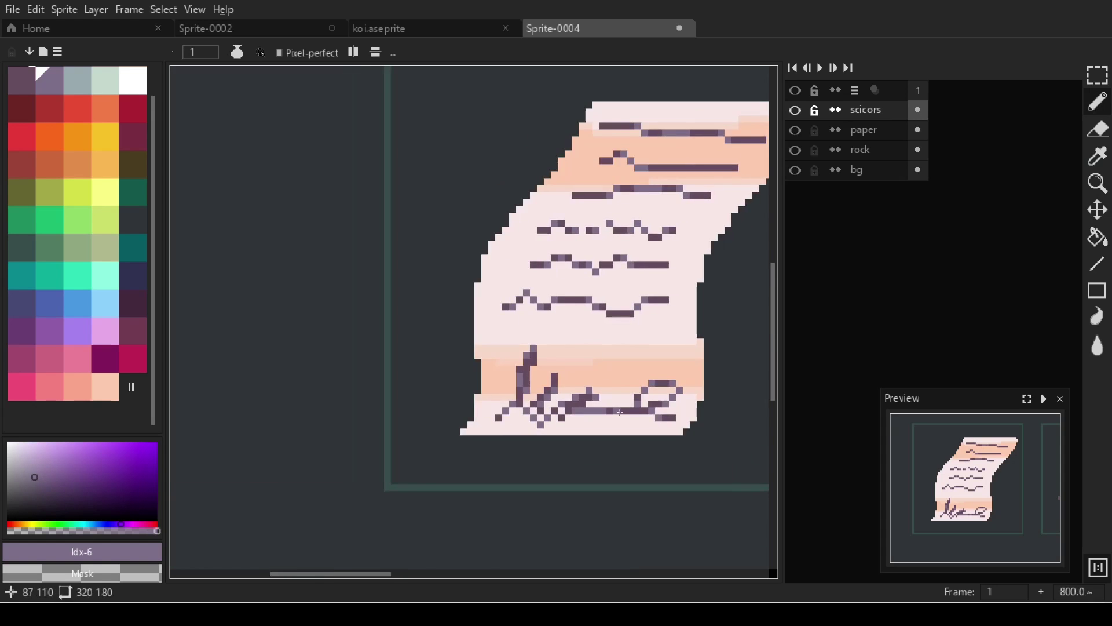
Add lighter #9babb2 pixels to the signature's strokes and gaps in the second body line of writing.
alt+click(453, 313)
scroll(351, 282, up, 3)
scroll(576, 371, down, 6)
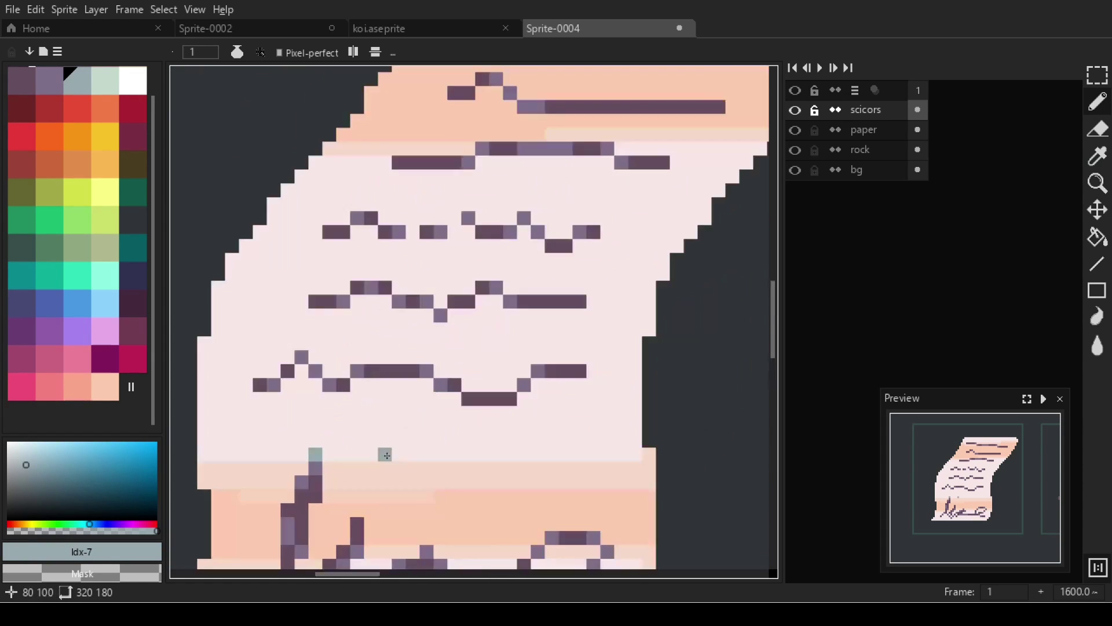
scroll(540, 315, up, 5)
scroll(540, 314, down, 3)
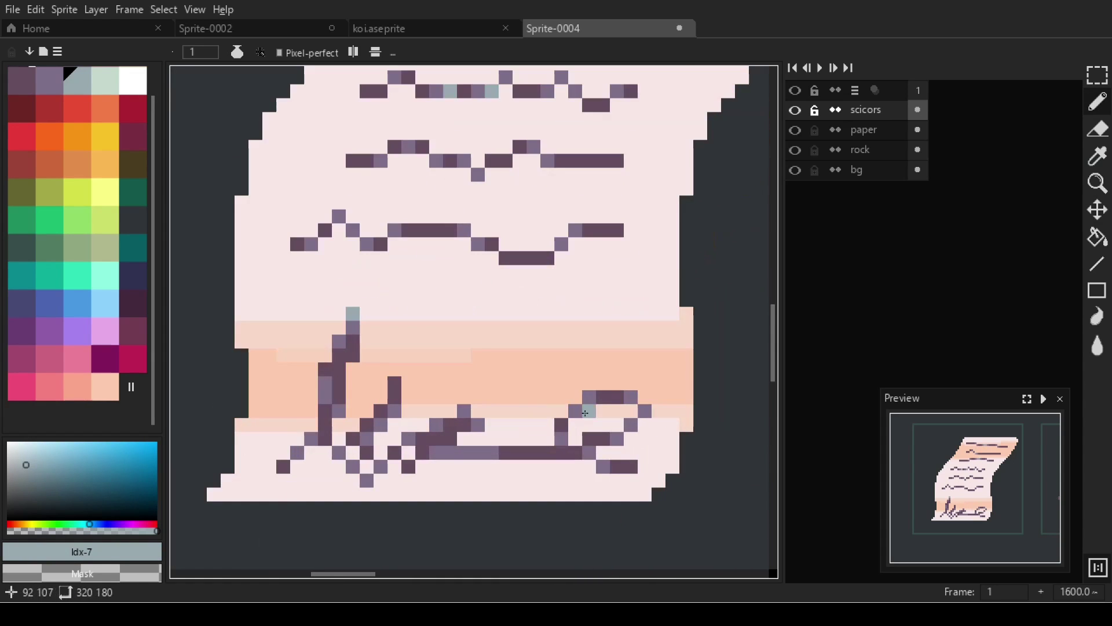
alt+click(323, 347)
scroll(457, 418, down, 8)
scroll(457, 418, up, 10)
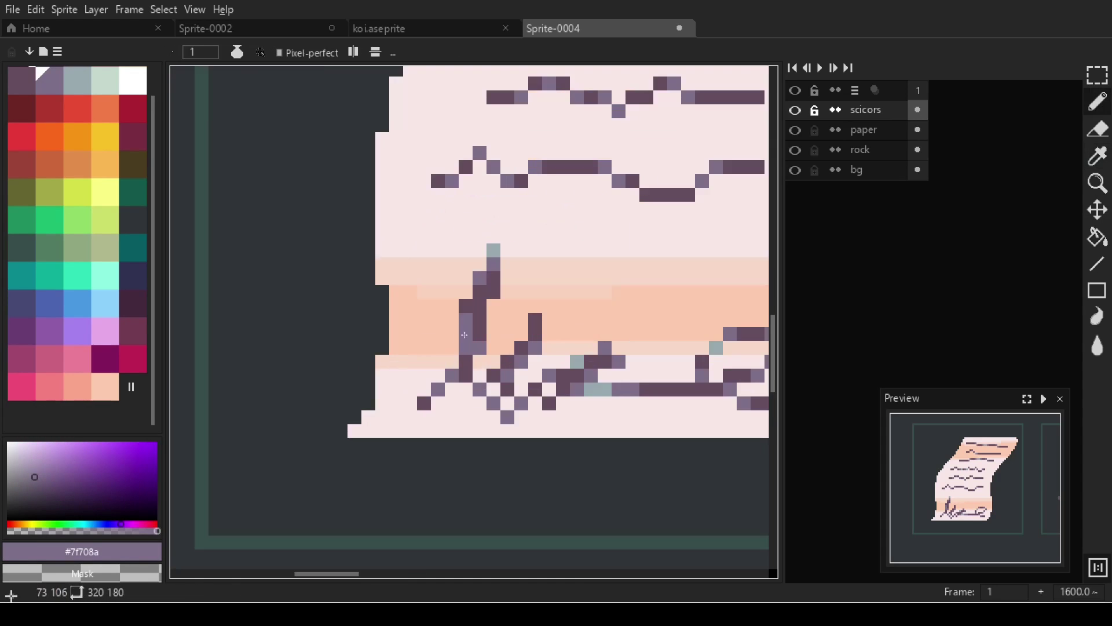
Add #9babb2 accents to the upper writing lines, the lowest body line and the signature's loop.
scroll(531, 330, down, 2)
alt+click(530, 329)
scroll(635, 390, down, 5)
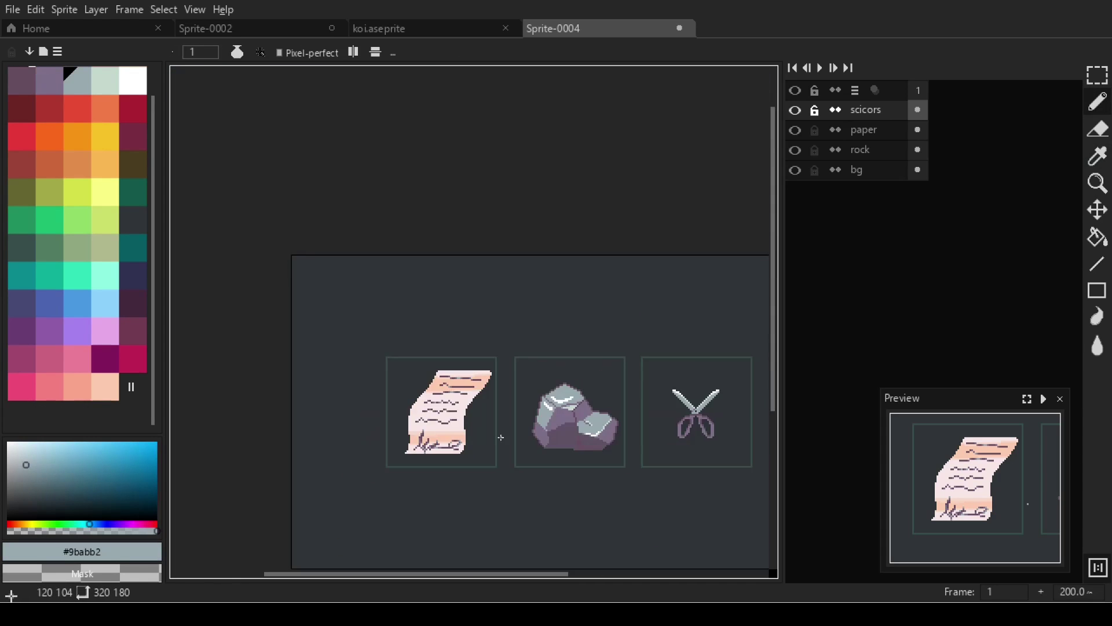
scroll(393, 385, up, 5)
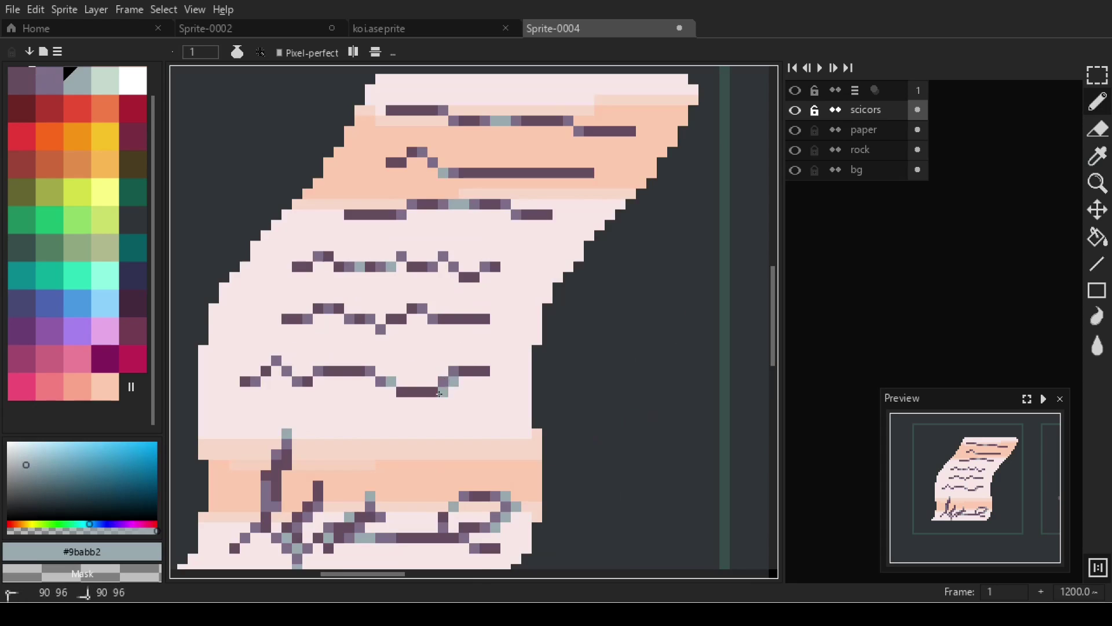
scroll(439, 394, down, 2)
scroll(418, 261, down, 5)
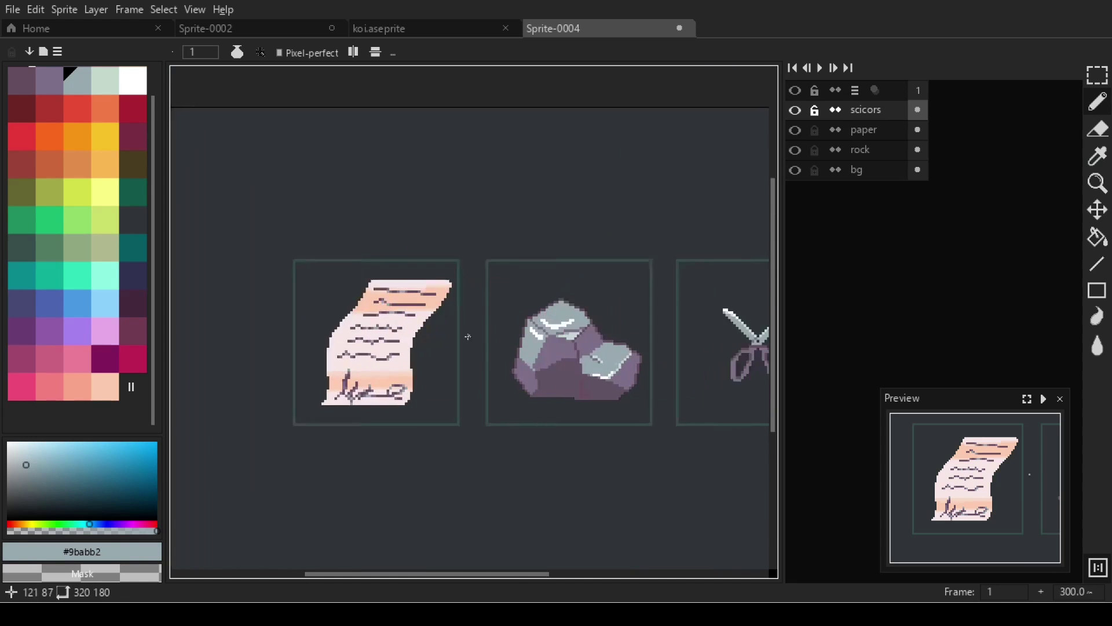